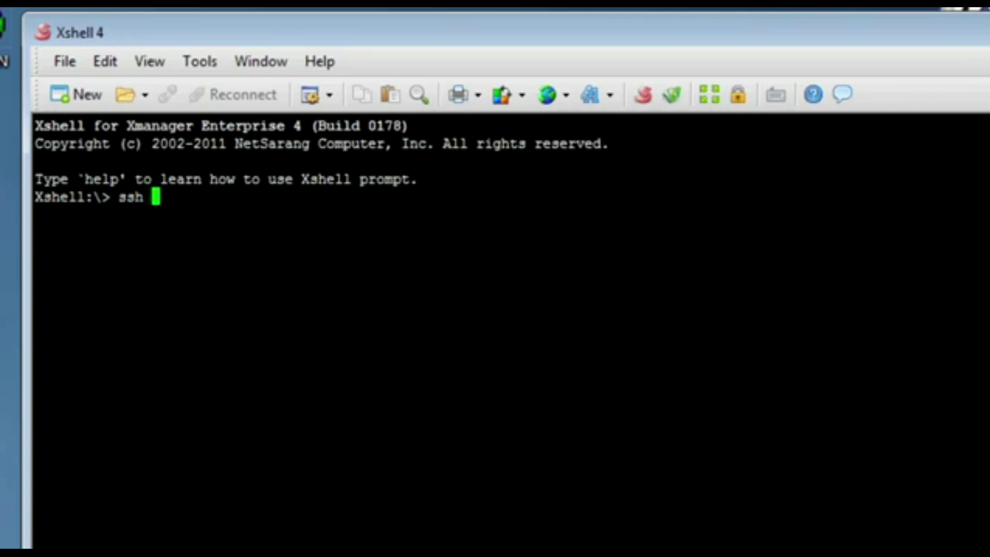
# Open an SSH connection to 10.8.0.1 and log in with the account's login name and password.
pyautogui.write('.8.')
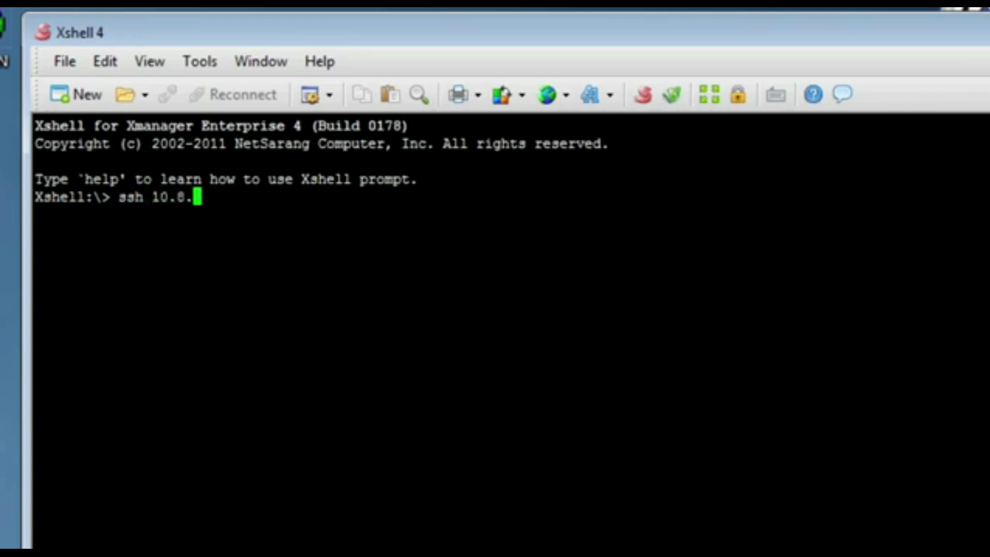
pyautogui.write('0.1')
pyautogui.press('Return')
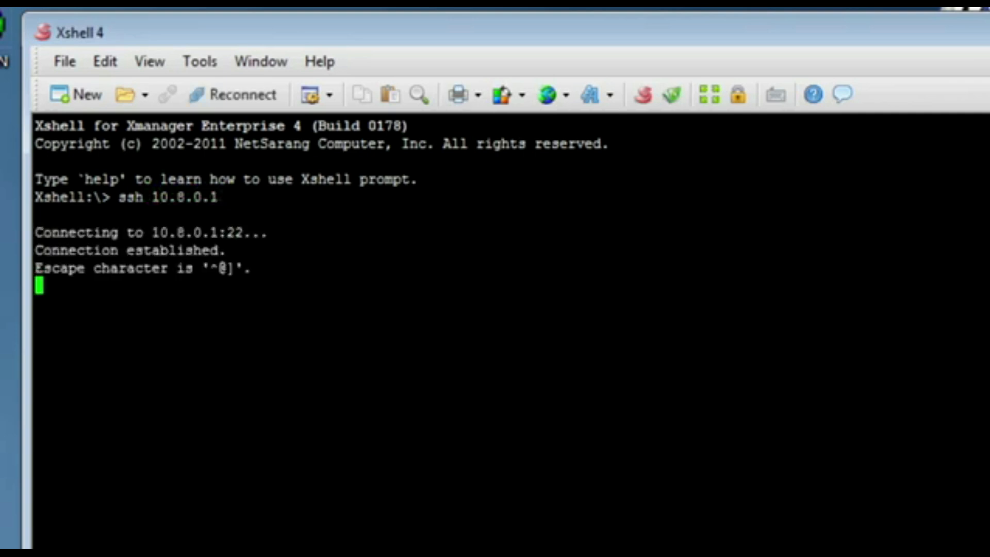
pyautogui.write('nazmul')
pyautogui.press('Return')
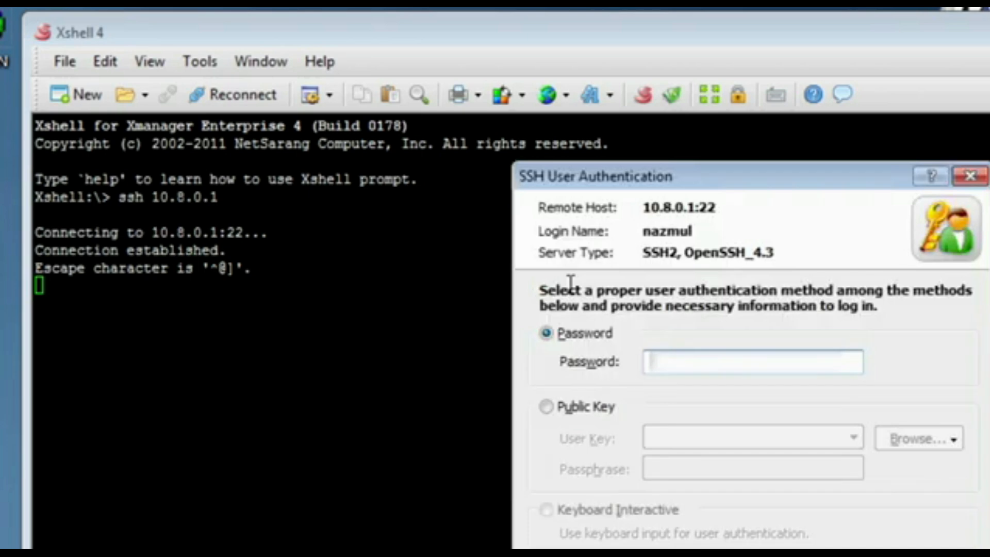
pyautogui.write('********')
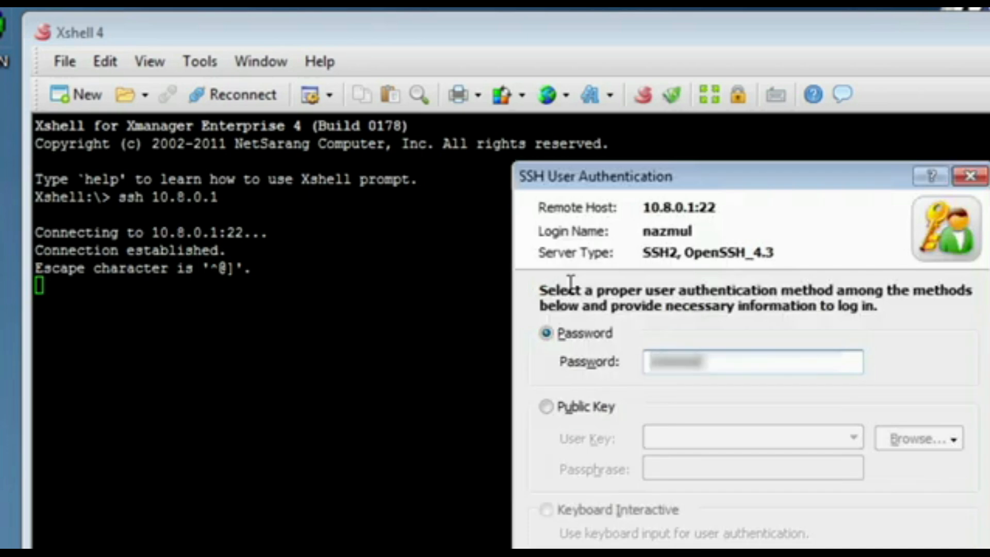
pyautogui.press('Return')
# Source virtuoso.cshrc in the remote shell and launch virtuoso as a background process.
pyautogui.write('source virtuoso.cshrc')
pyautogui.press('Return')
pyautogui.write('virtuoso')
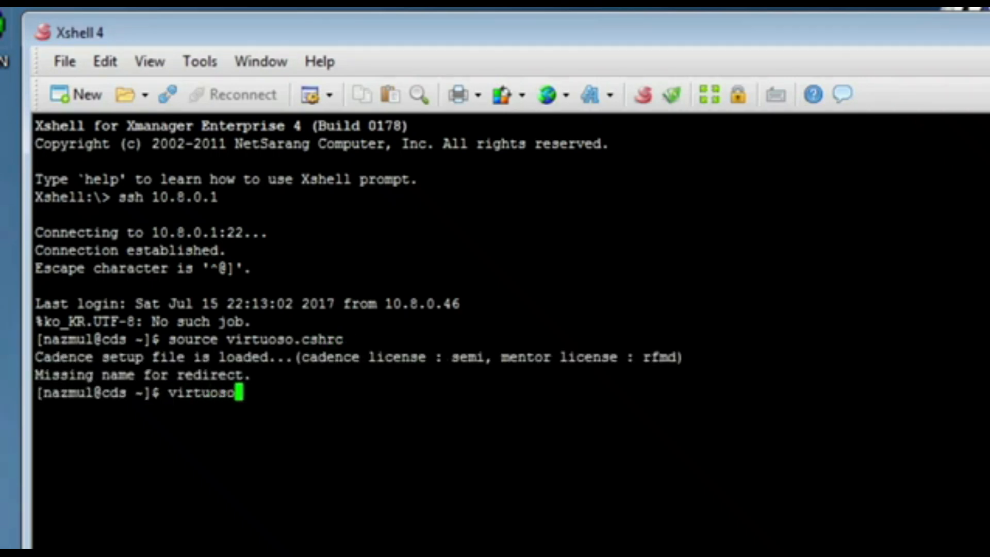
pyautogui.write(' &')
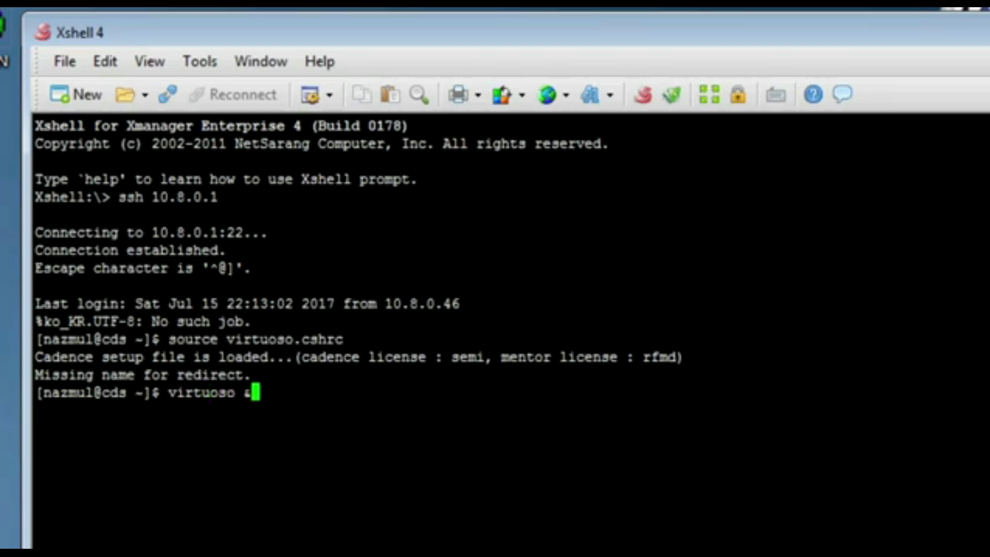
pyautogui.press('Return')
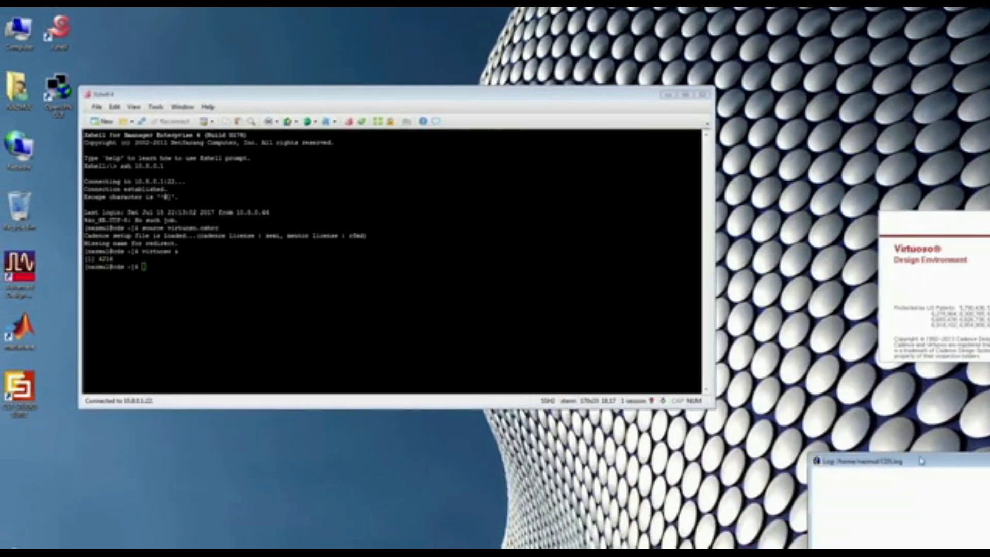
# Bring the Virtuoso log window into view, minimize the terminal window, and open the Library Manager.
pyautogui.moveTo(922, 461); pyautogui.dragTo(364, 236)
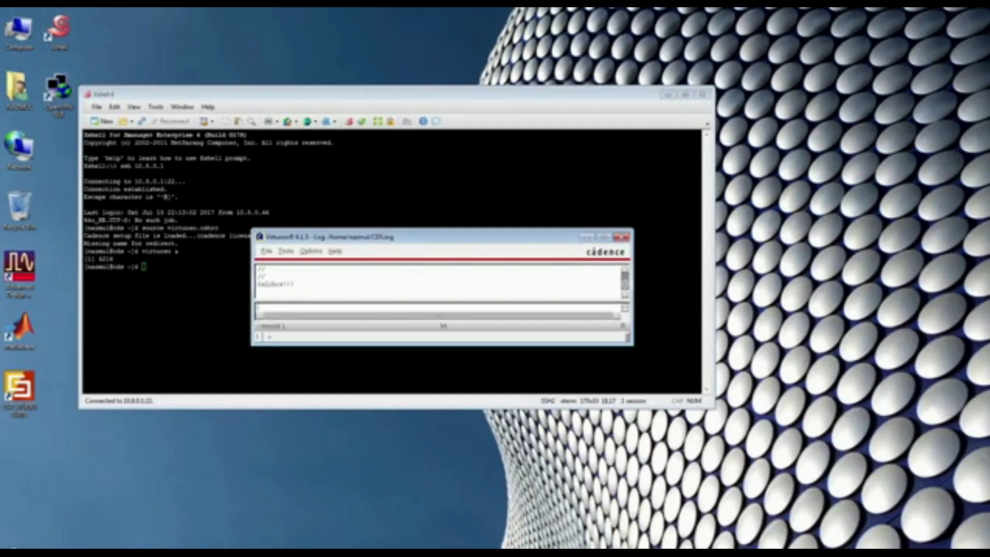
pyautogui.click(667, 95)
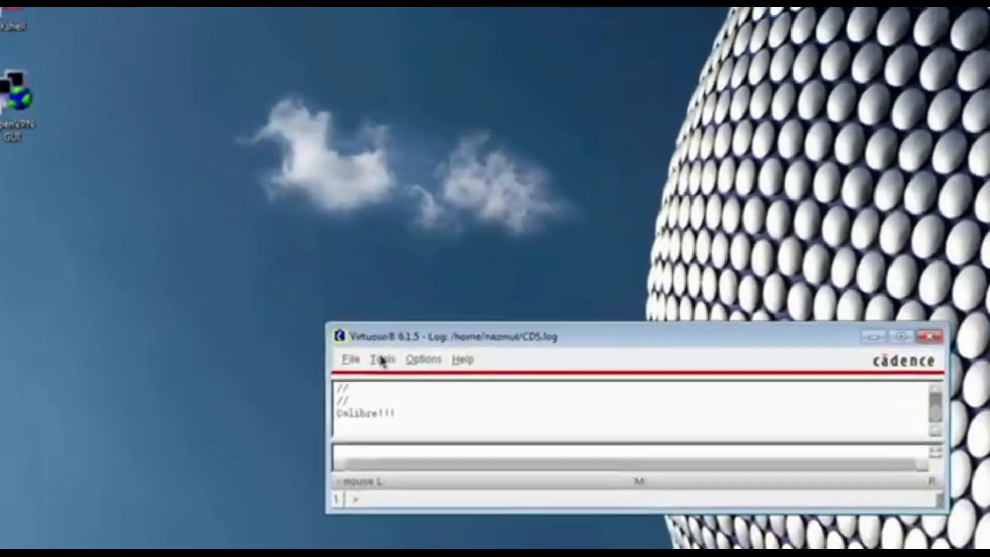
pyautogui.click(285, 250)
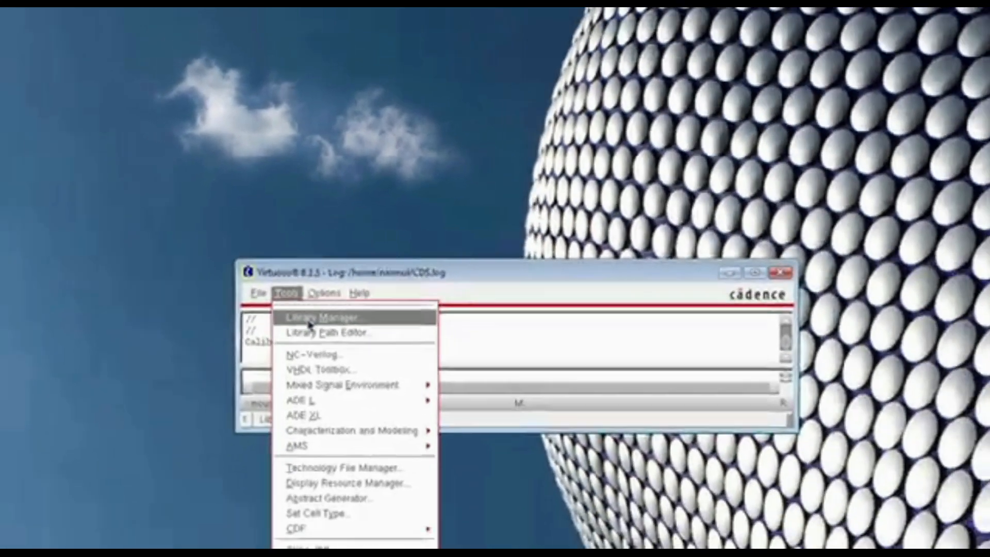
pyautogui.click(309, 318)
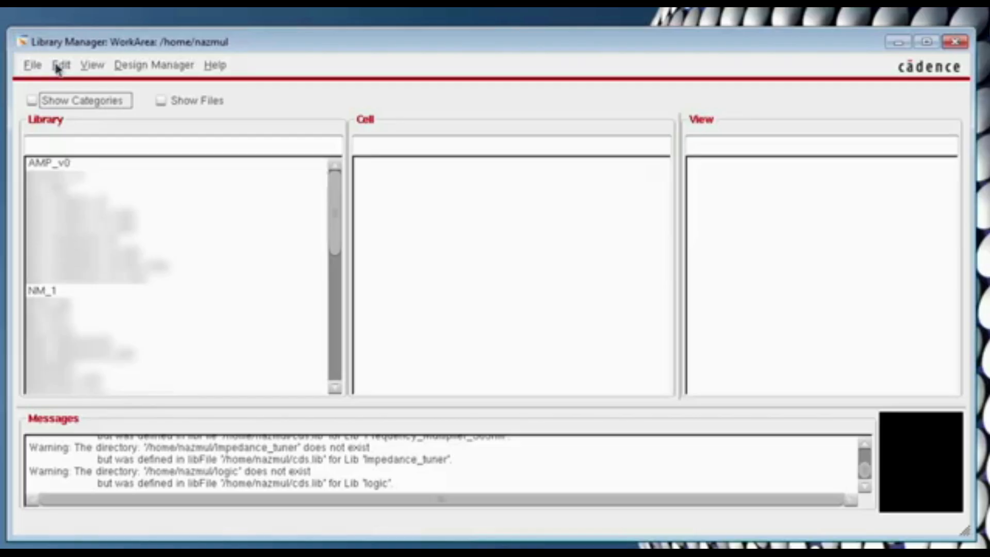
# Create a new library named intro_NM with the option "Do not need process information".
pyautogui.click(33, 65)
pyautogui.moveTo(50, 92)
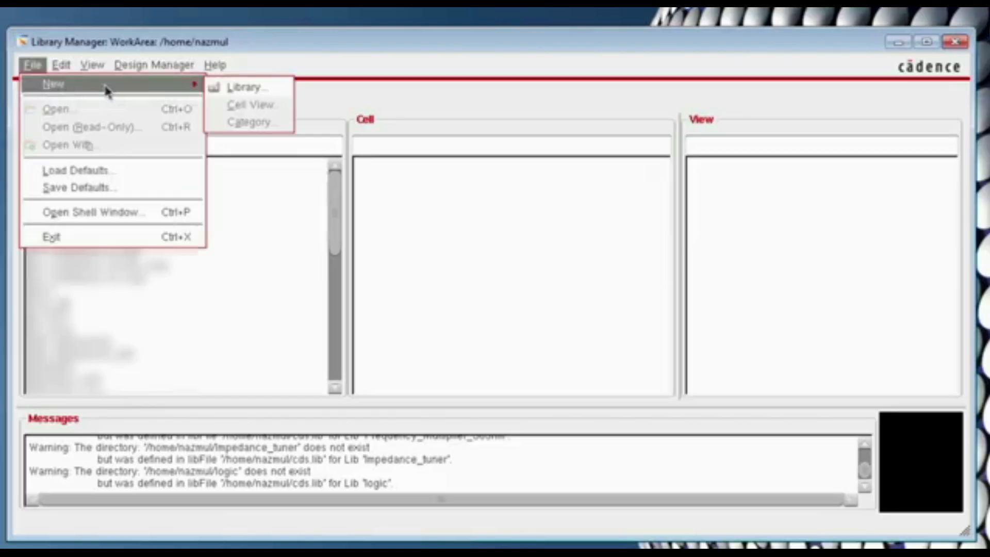
pyautogui.click(253, 95)
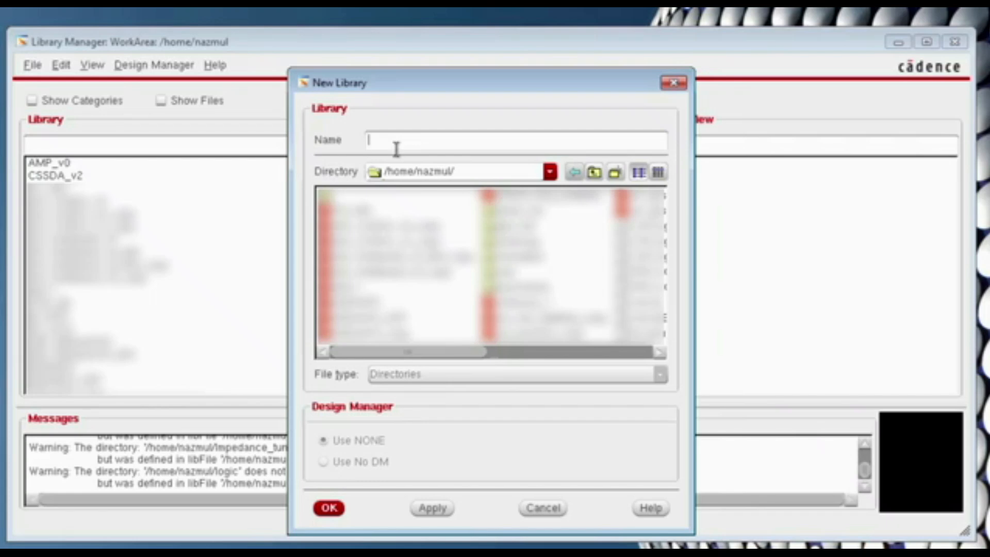
pyautogui.write('in')
pyautogui.press('BackSpace')
pyautogui.write('ntf')
pyautogui.write('o')
pyautogui.write('_NM')
pyautogui.click(328, 510)
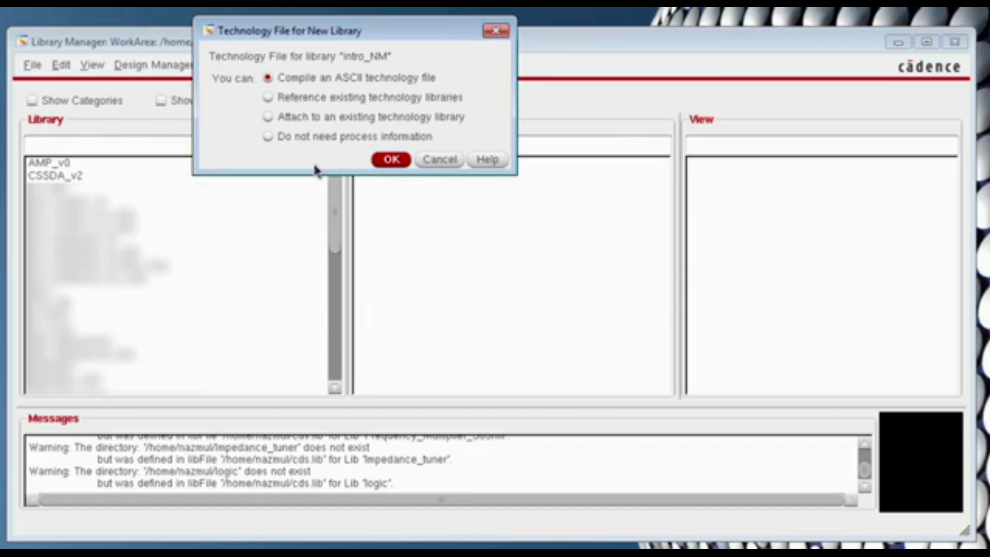
pyautogui.click(323, 135)
pyautogui.click(391, 161)
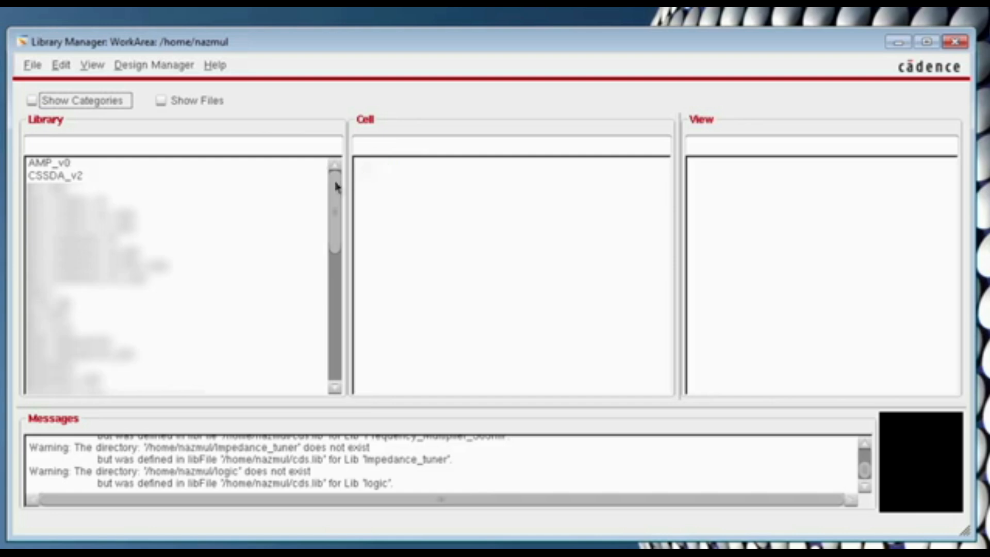
# Create a schematic cell view named CELL1 in the intro_NM library.
pyautogui.scroll(-5, 336, 199)
pyautogui.moveTo(336, 209); pyautogui.dragTo(351, 294)
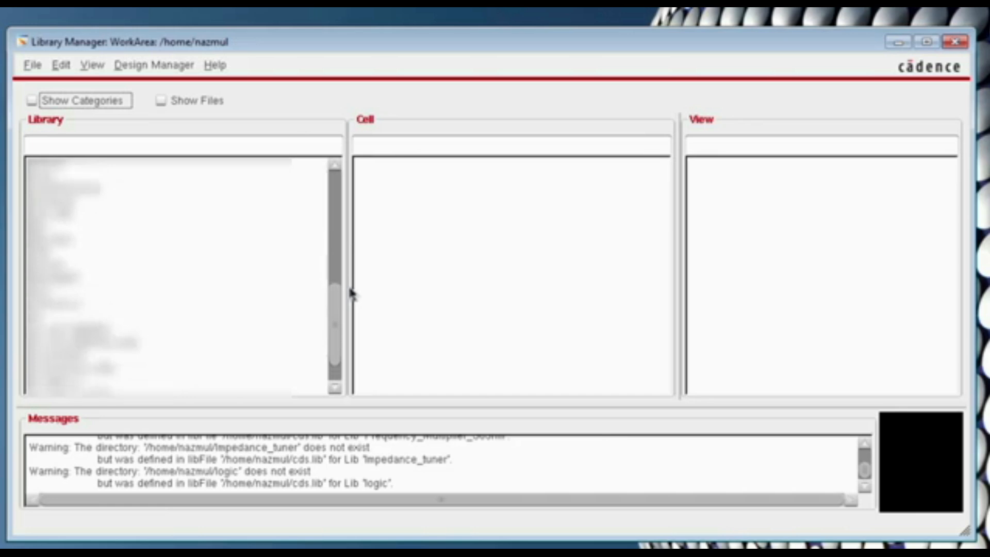
pyautogui.click(59, 241)
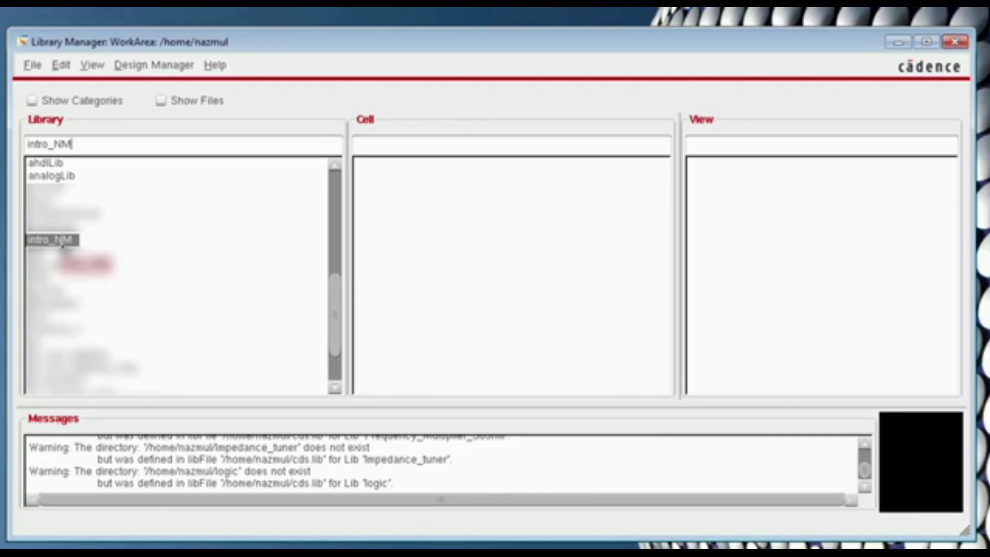
pyautogui.click(31, 68)
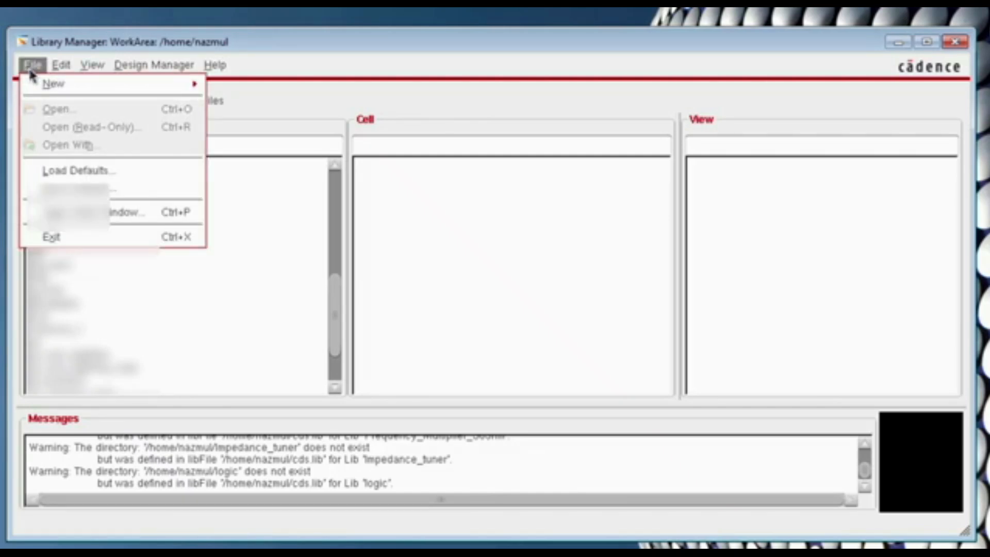
pyautogui.moveTo(190, 84)
pyautogui.click(227, 105)
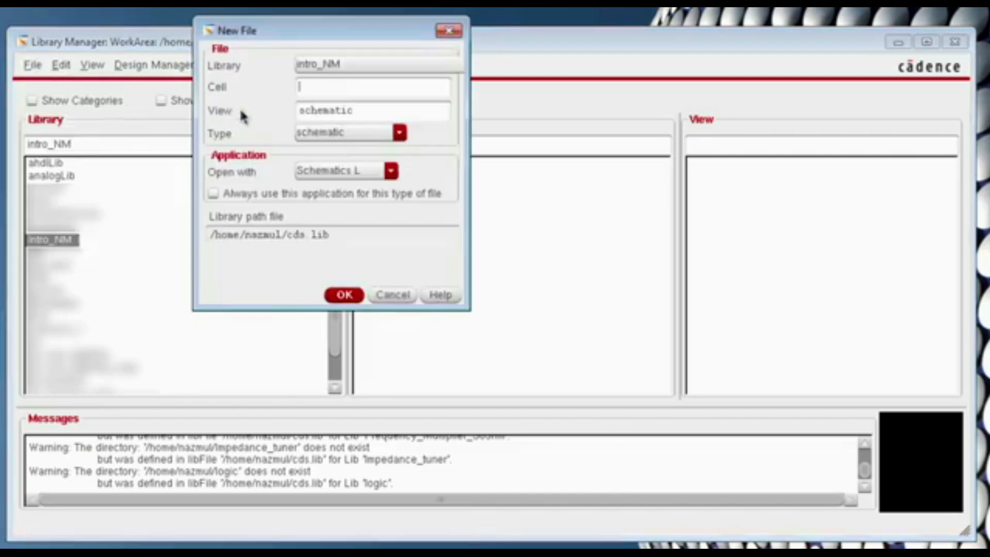
pyautogui.click(370, 91)
pyautogui.write('CELL1')
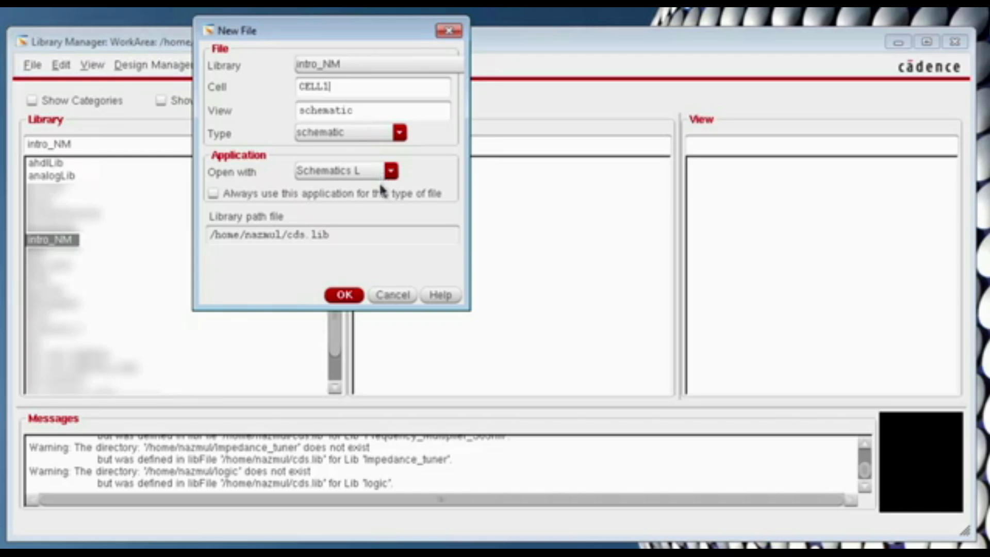
pyautogui.click(343, 295)
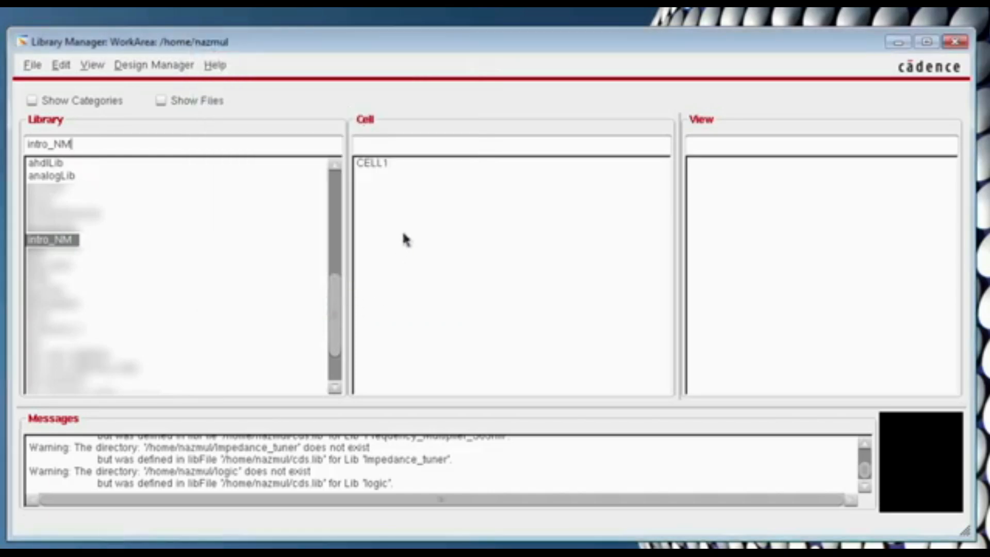
# Open the schematic view of CELL1 from the intro_NM library and maximize its editor window.
pyautogui.click(385, 164)
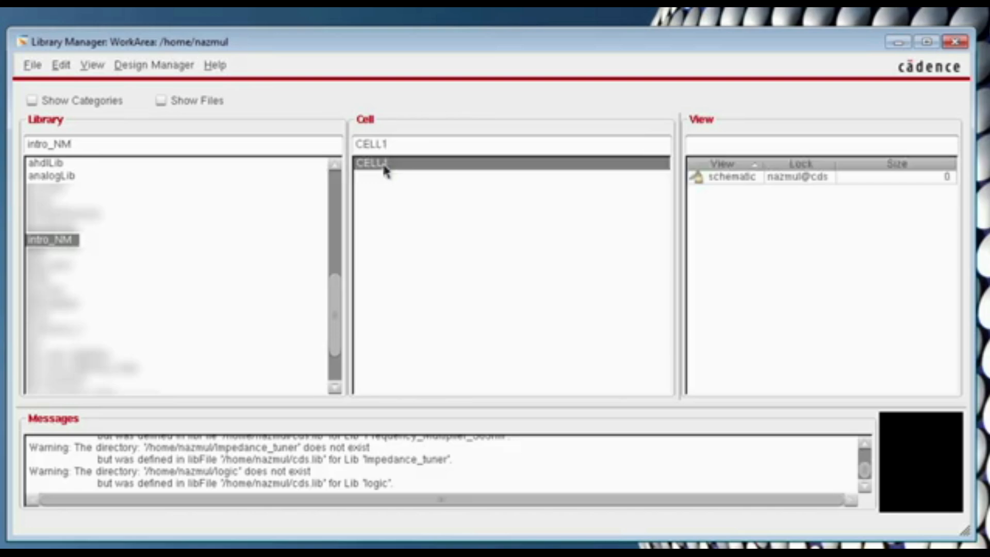
pyautogui.doubleClick(386, 164)
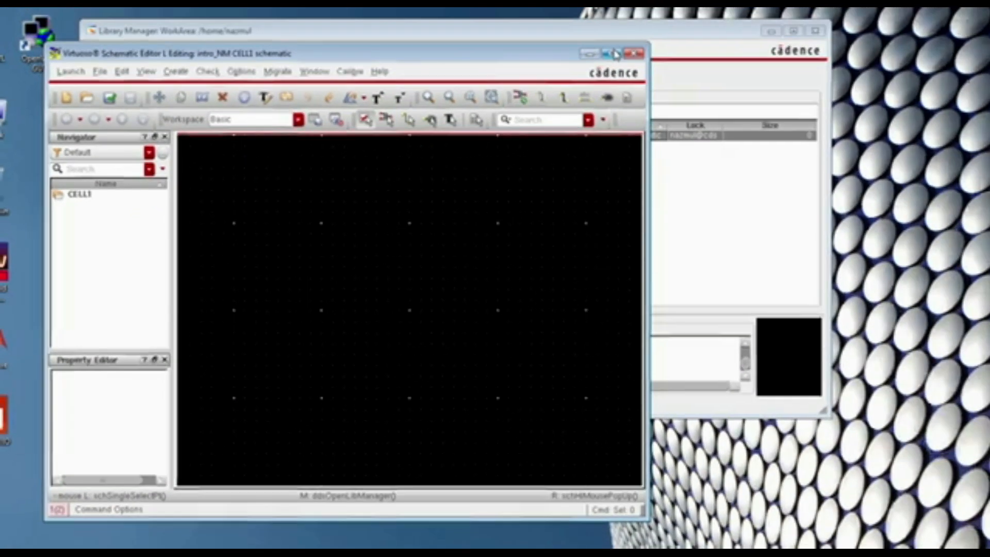
pyautogui.click(681, 20)
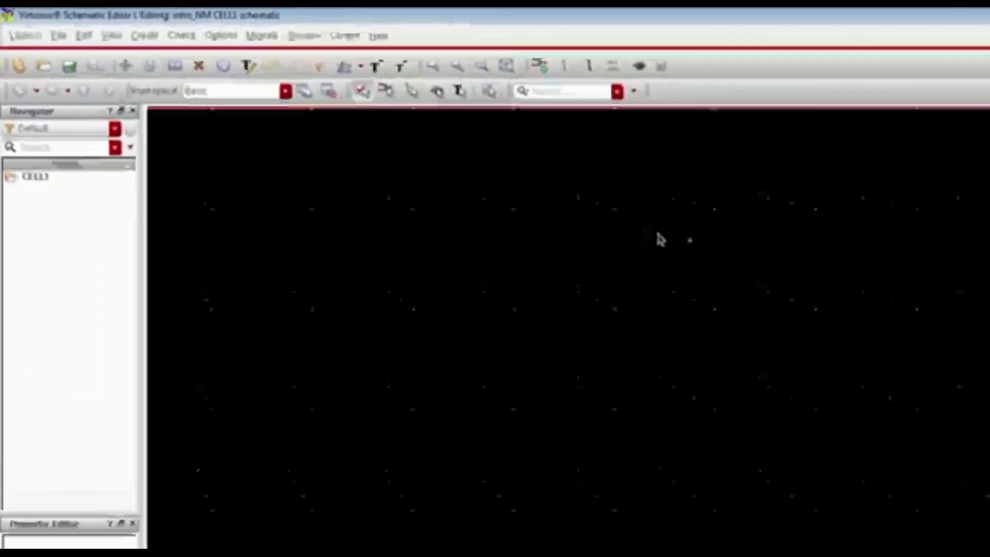
# Place an instance of the res symbol from analogLib in the CELL1 schematic, keeping the default 1K resistance.
pyautogui.click(236, 52)
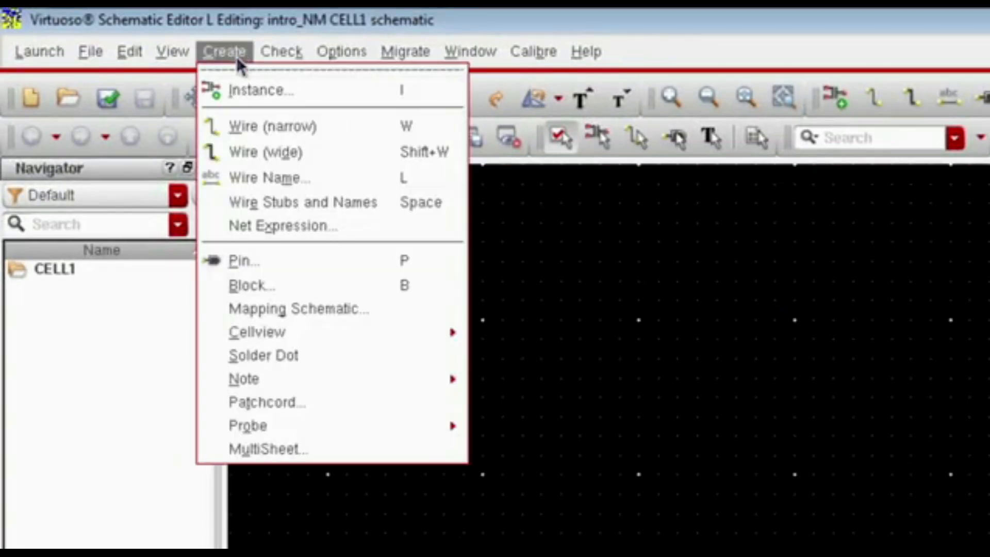
pyautogui.click(252, 91)
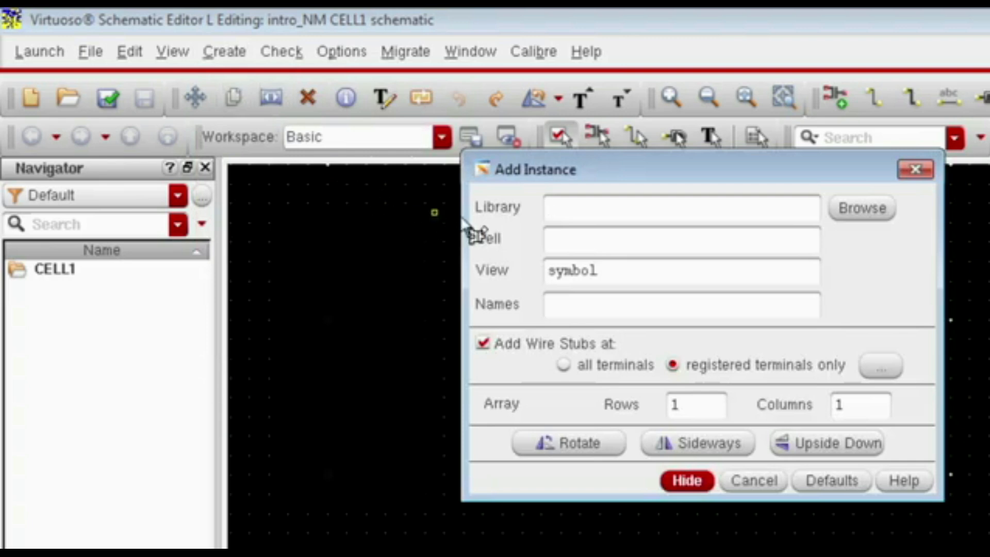
pyautogui.click(858, 212)
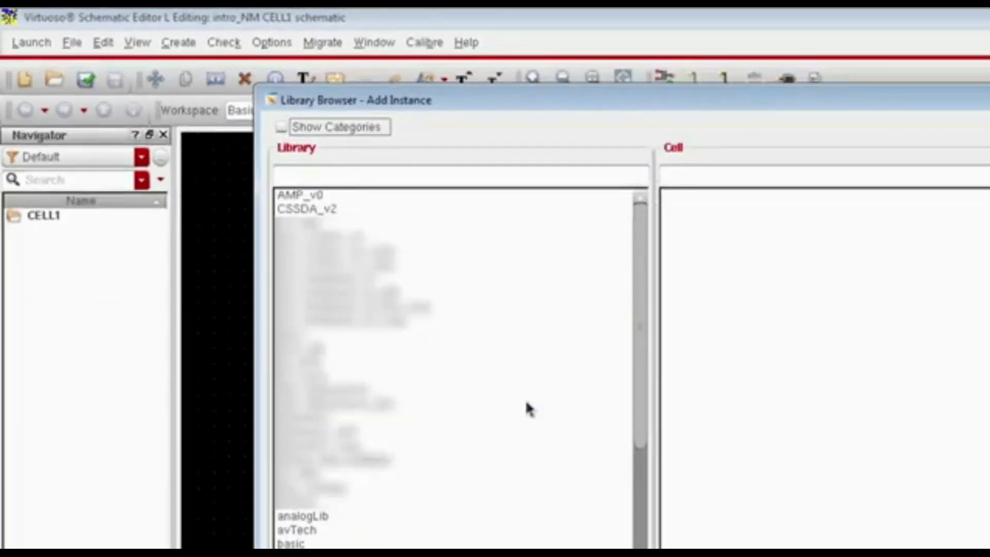
pyautogui.click(309, 515)
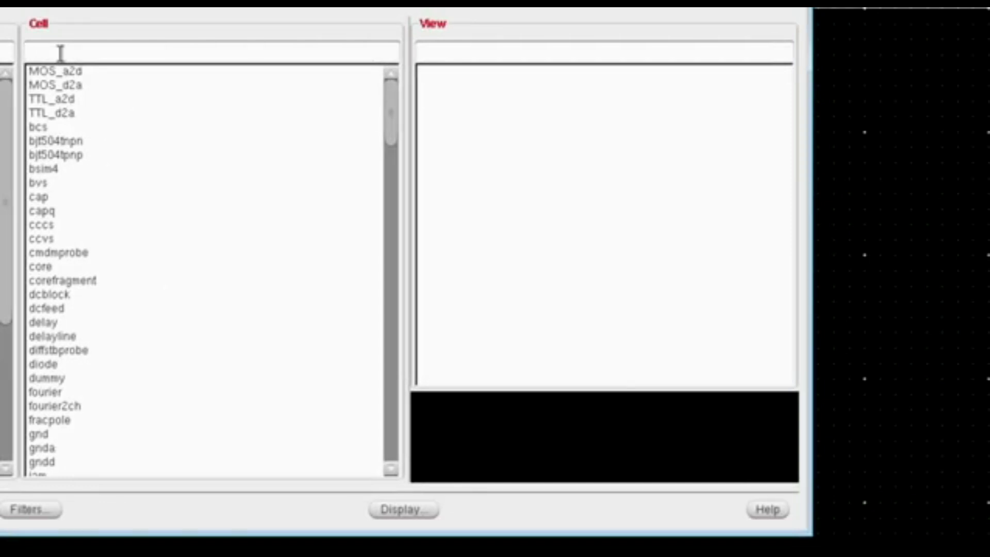
pyautogui.write('res')
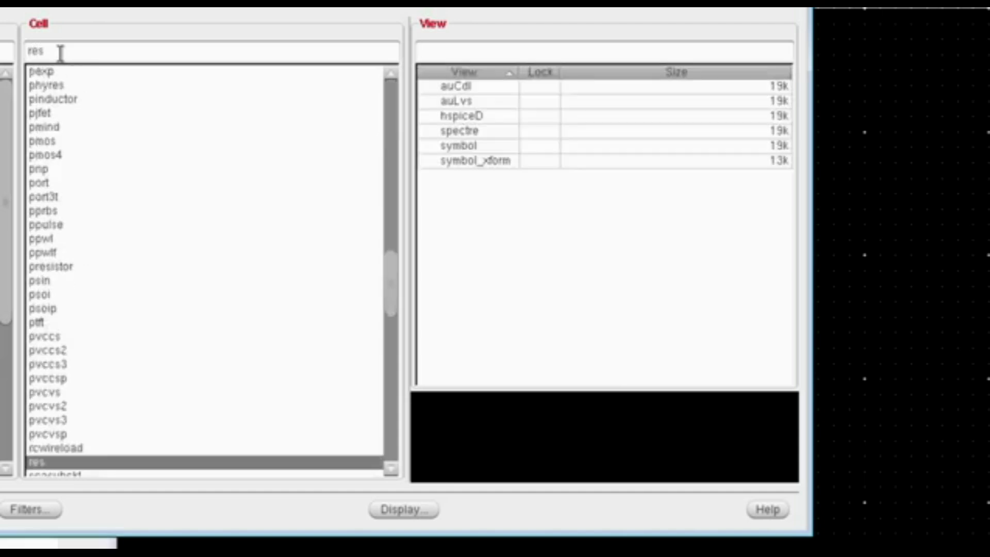
pyautogui.click(114, 464)
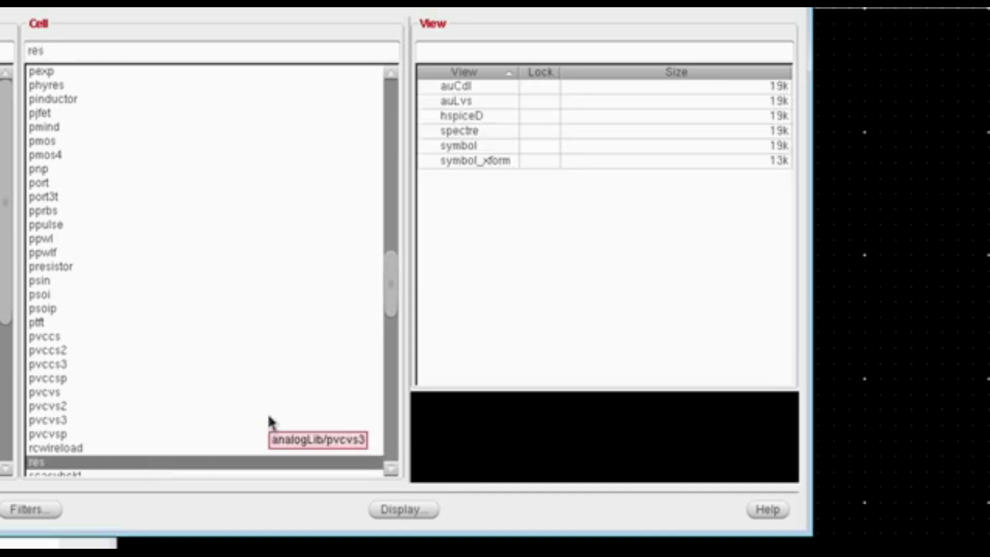
pyautogui.click(463, 147)
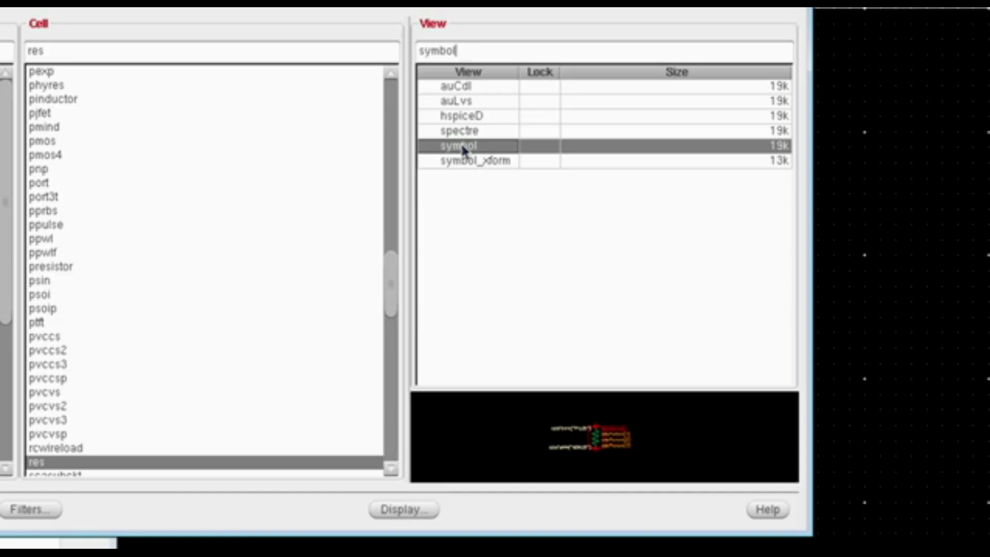
pyautogui.click(918, 301)
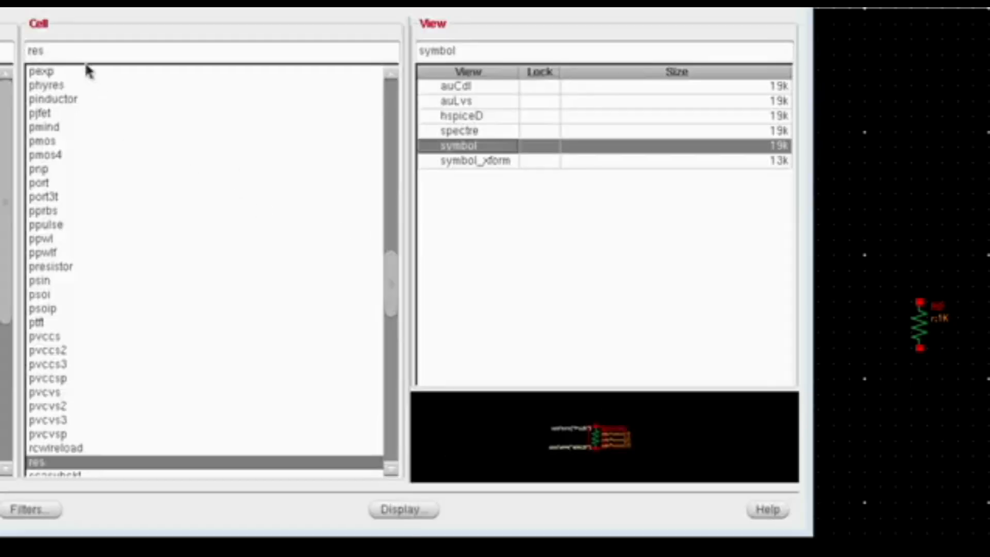
# Place an instance of the vdc symbol from analogLib to the left of the resistor.
pyautogui.doubleClick(69, 50)
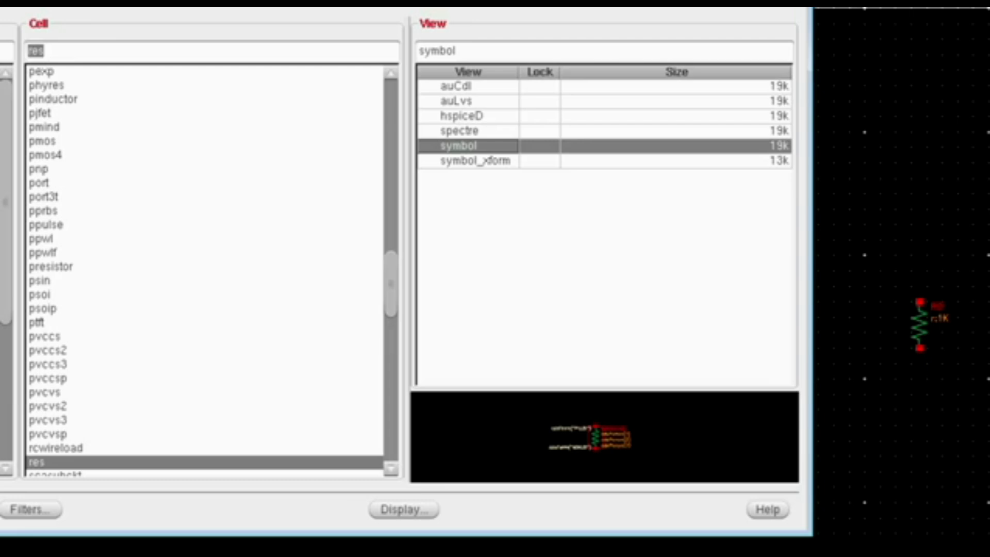
pyautogui.write('v')
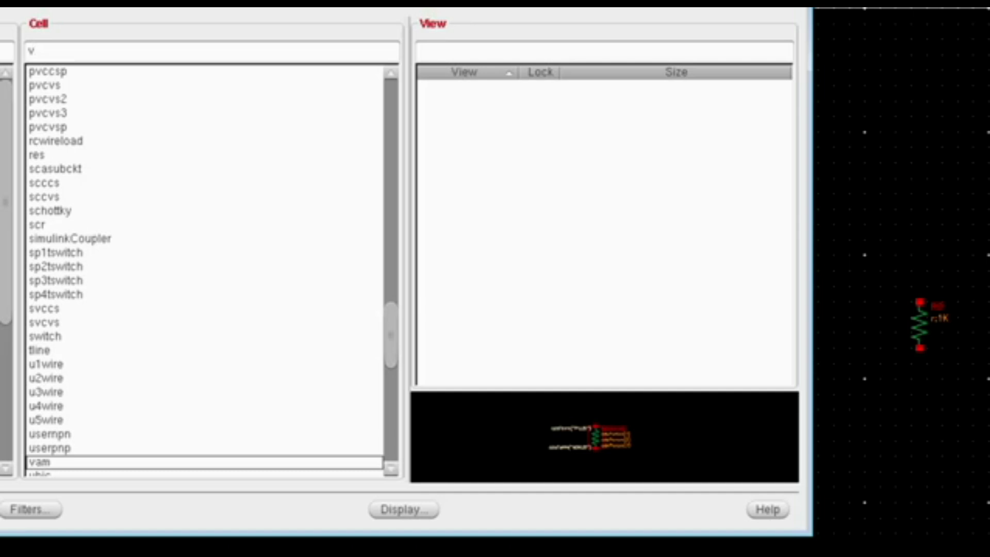
pyautogui.write('dc')
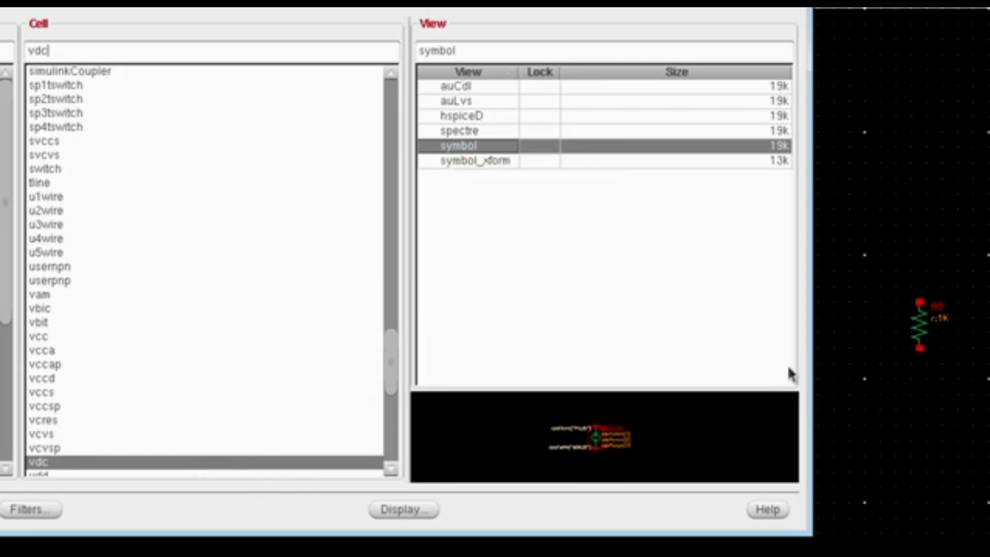
pyautogui.click(834, 303)
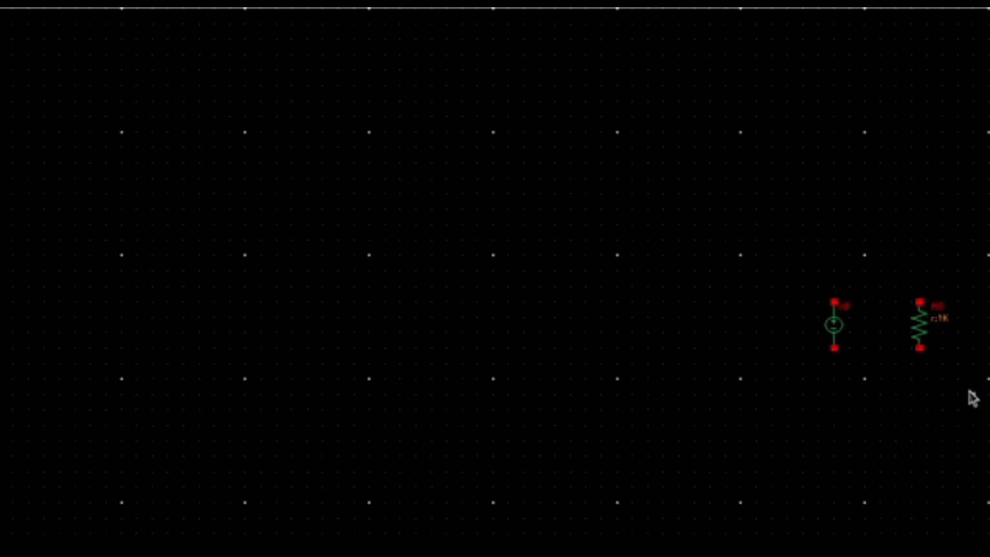
# Move the vdc source and the resistor further left on the sheet, keeping the resistor to the right of the source.
pyautogui.click(833, 323)
pyautogui.moveTo(866, 267); pyautogui.dragTo(182, 256)
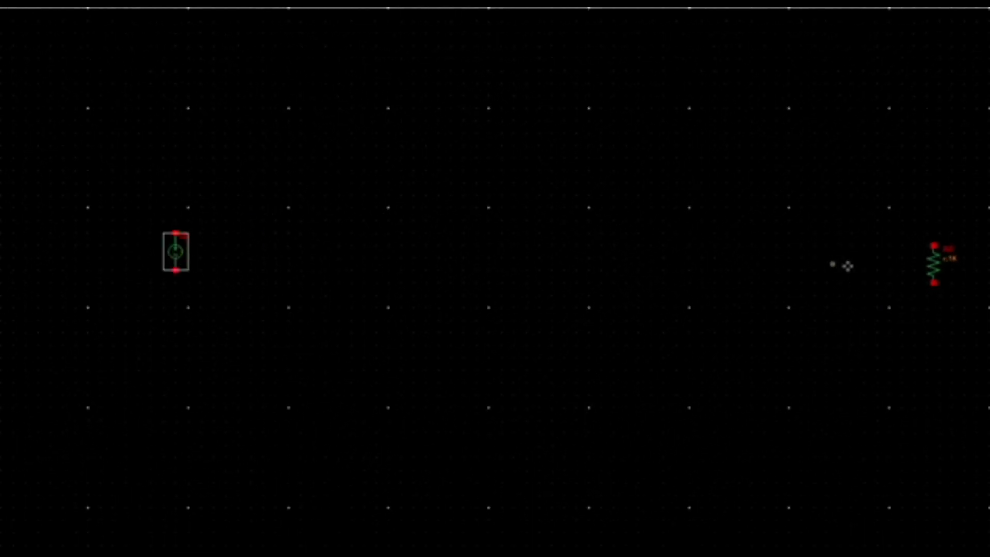
pyautogui.keyDown('shift'); pyautogui.moveTo(932, 273); pyautogui.dragTo(339, 263); pyautogui.keyUp('shift')
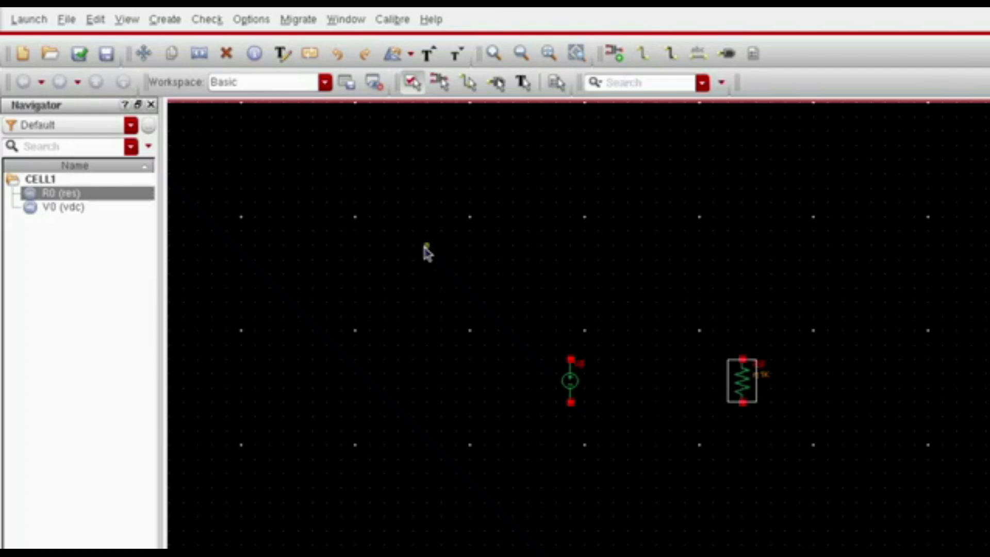
# Wire the source's upper terminal to the resistor's upper terminal and their lower terminals together with narrow wires.
pyautogui.click(166, 19)
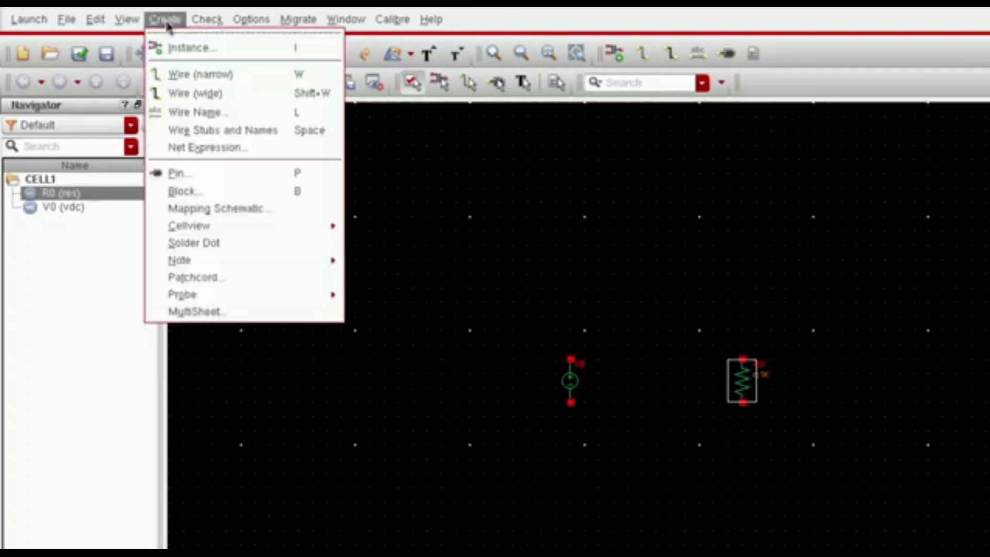
pyautogui.click(178, 77)
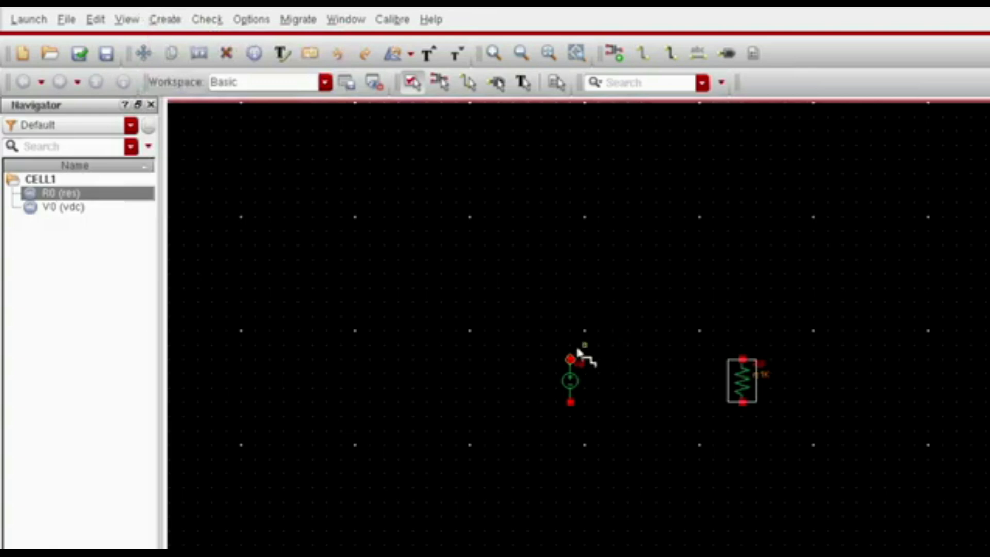
pyautogui.click(570, 358)
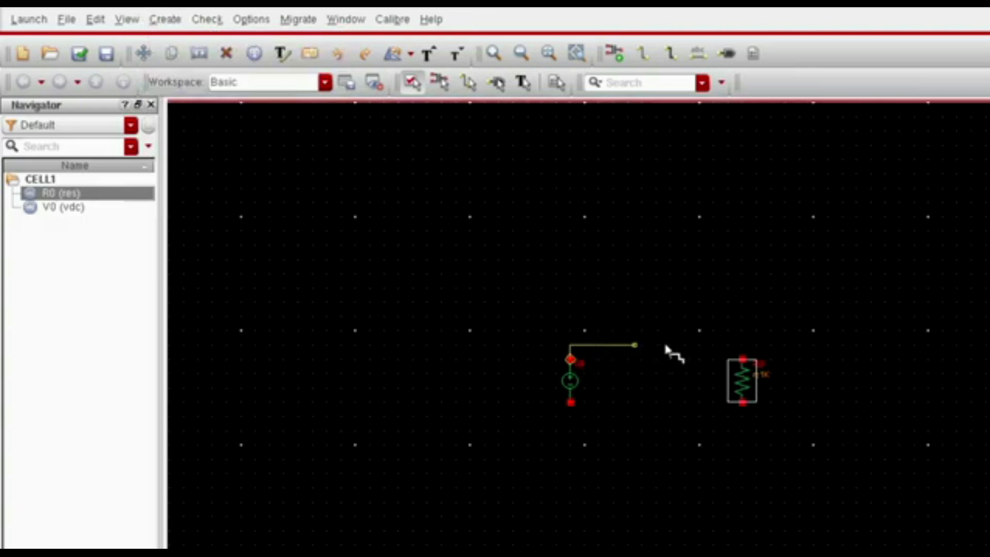
pyautogui.click(743, 353)
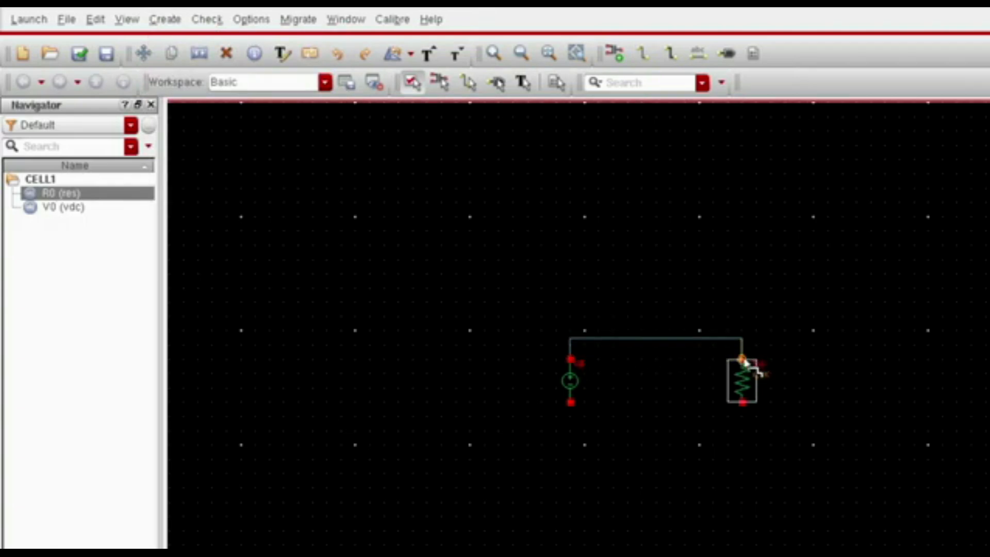
pyautogui.click(742, 402)
pyautogui.click(570, 403)
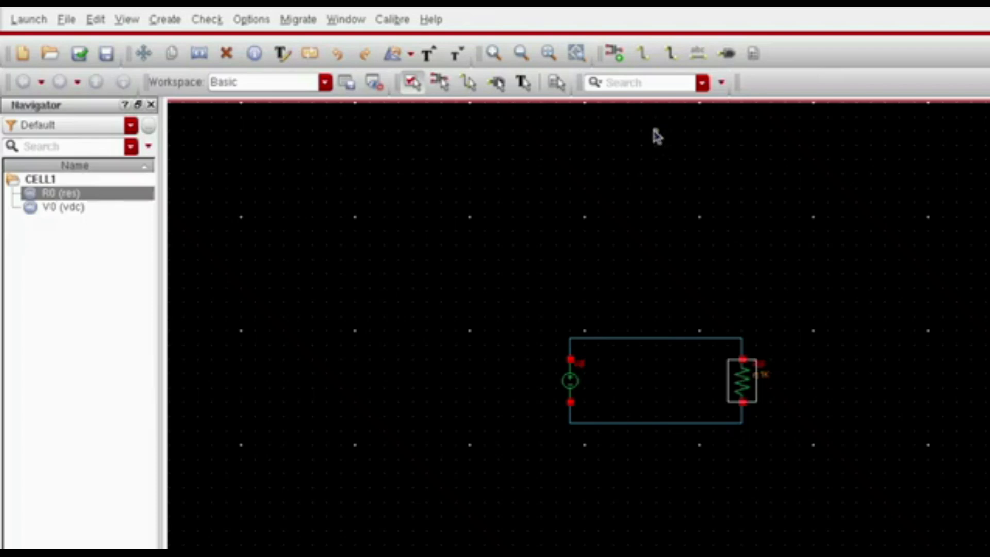
# Place a gnd symbol from analogLib on the lower wire's corner directly beneath the voltage source.
pyautogui.click(162, 21)
pyautogui.click(170, 48)
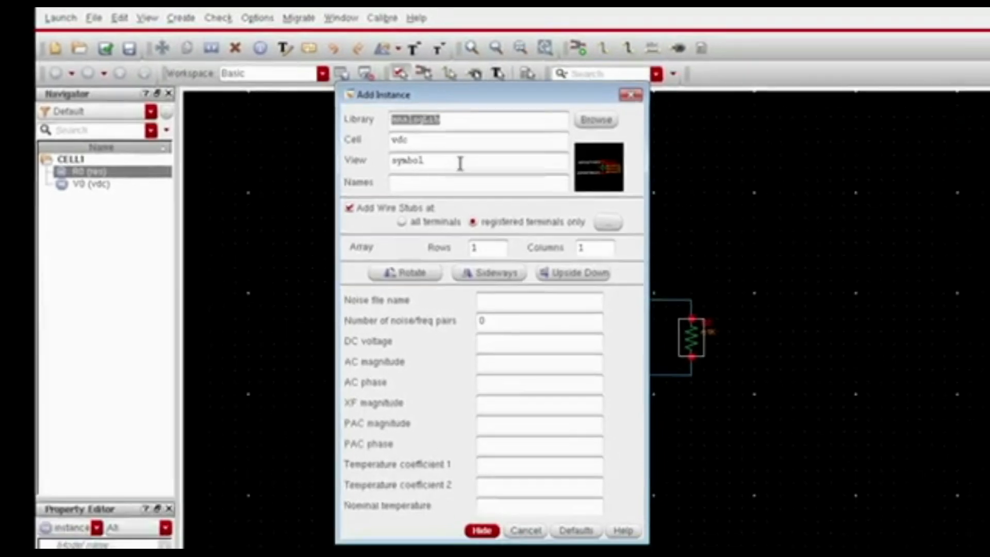
pyautogui.doubleClick(433, 142)
pyautogui.write('gnd')
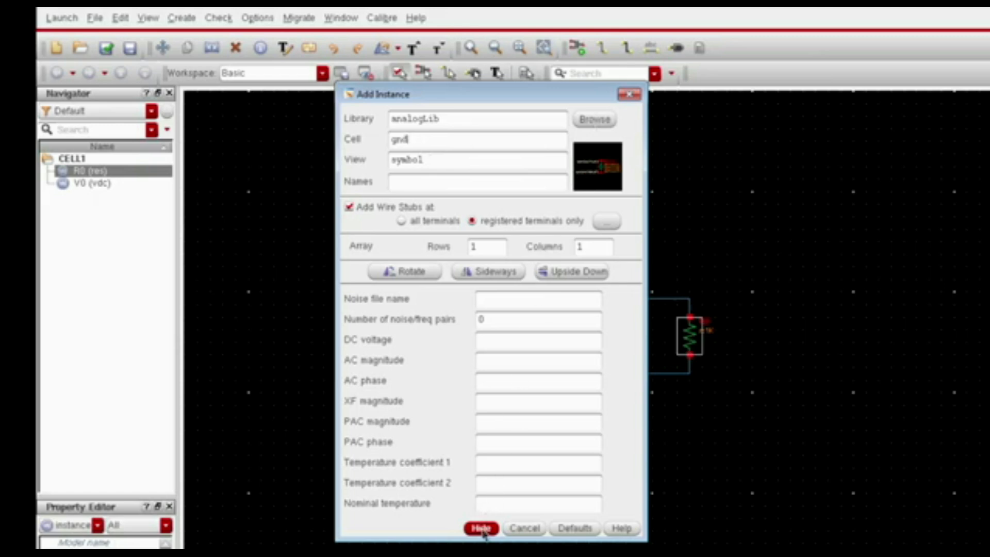
pyautogui.press('Tab')
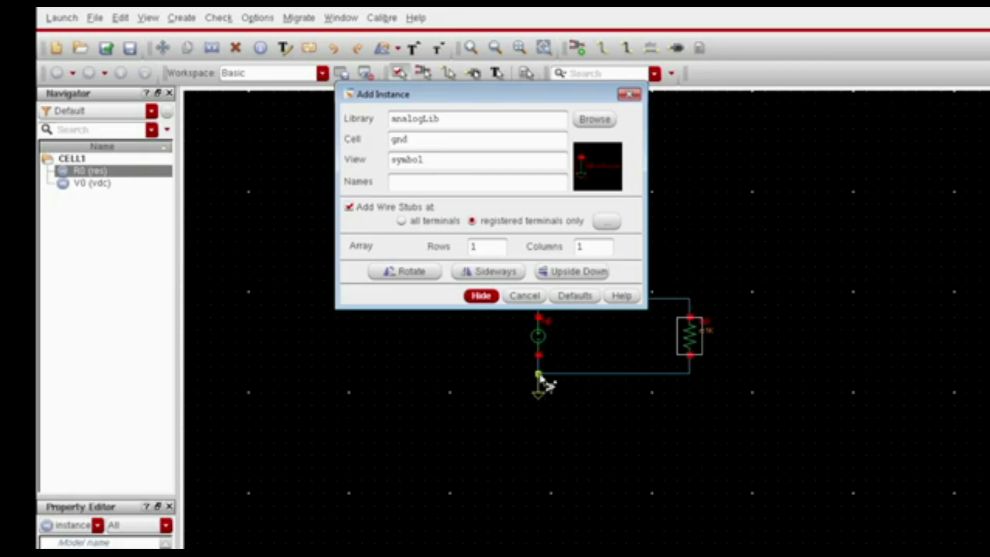
pyautogui.click(539, 375)
pyautogui.press('Escape')
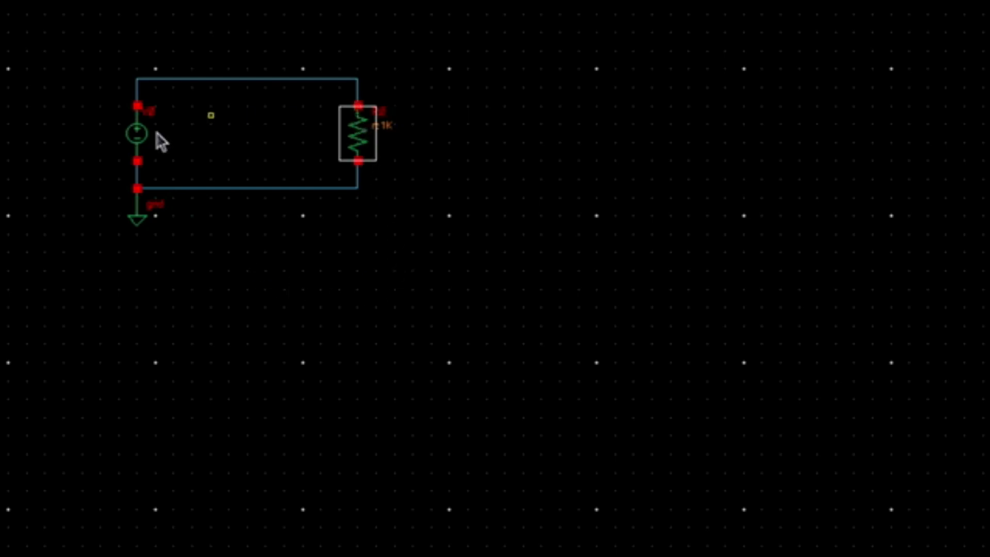
# Set the resistance of resistor R0 to 5K Ohms in its object properties.
pyautogui.click(135, 146)
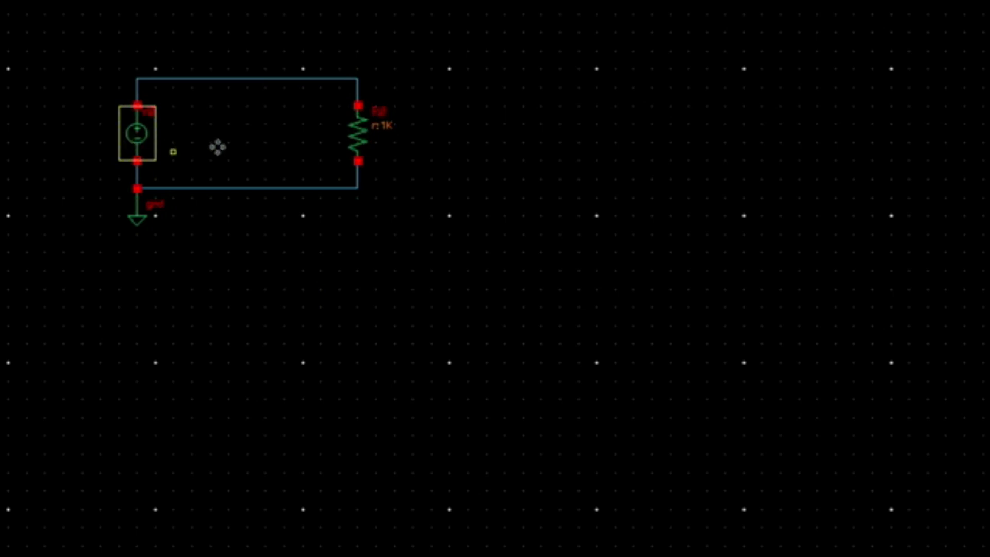
pyautogui.click(369, 149)
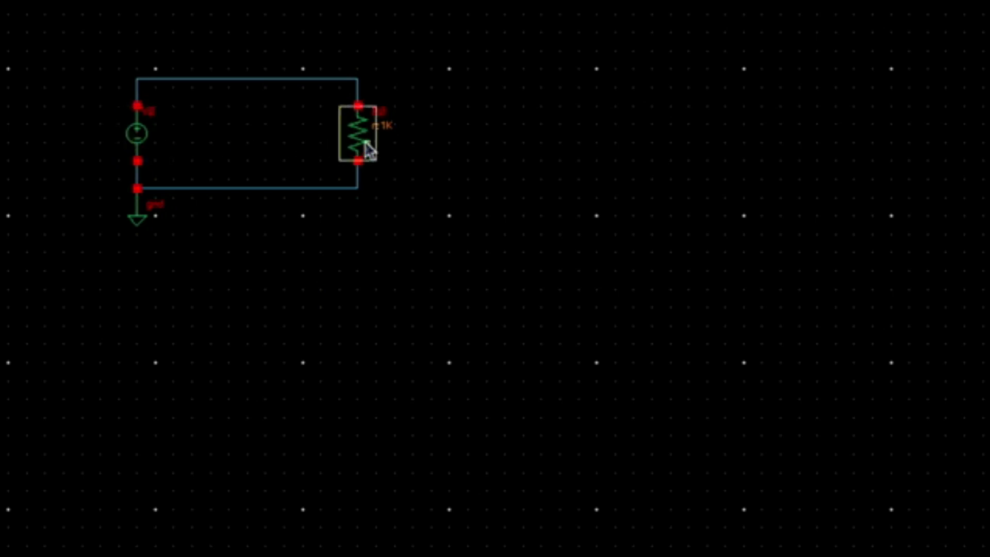
pyautogui.rightClick(367, 145)
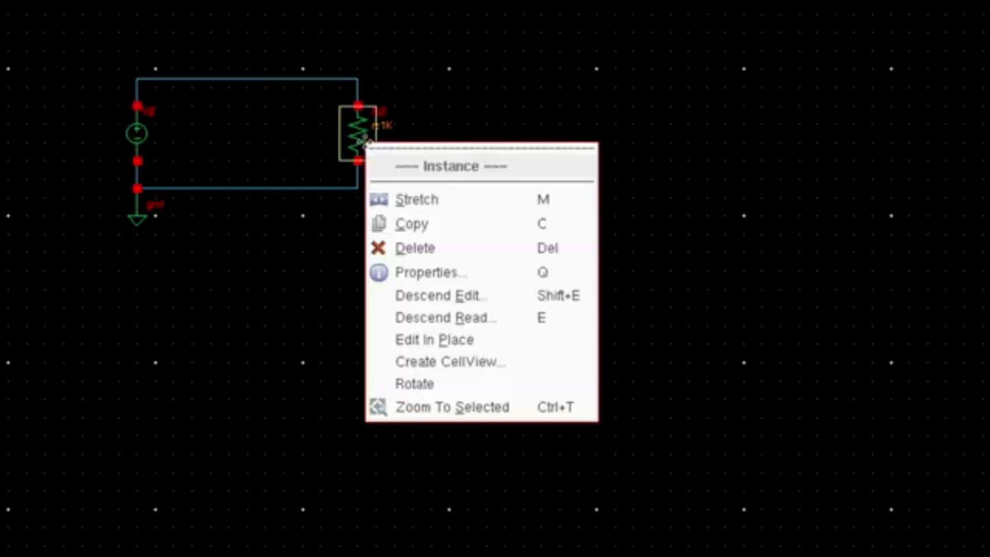
pyautogui.click(428, 276)
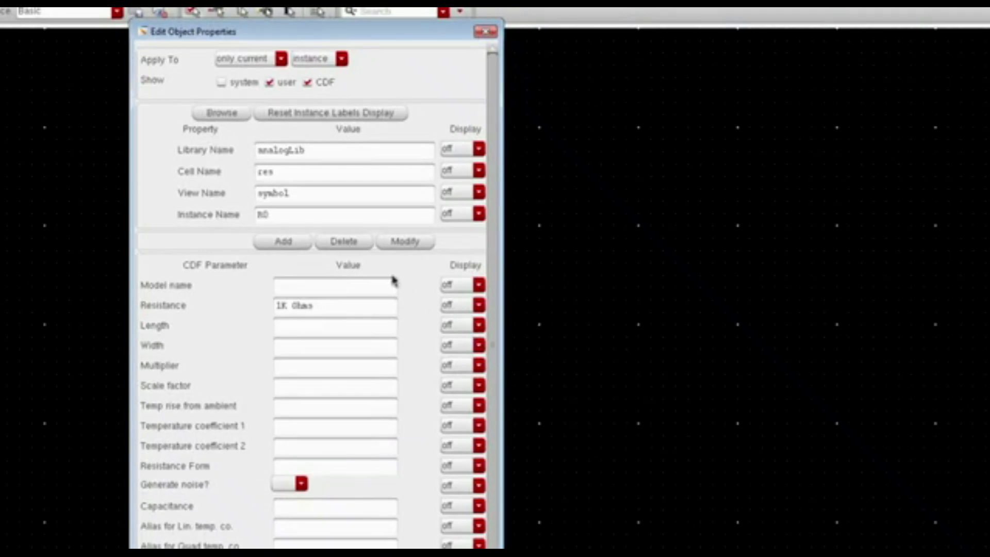
pyautogui.click(278, 308)
pyautogui.write('5')
pyautogui.press('Return')
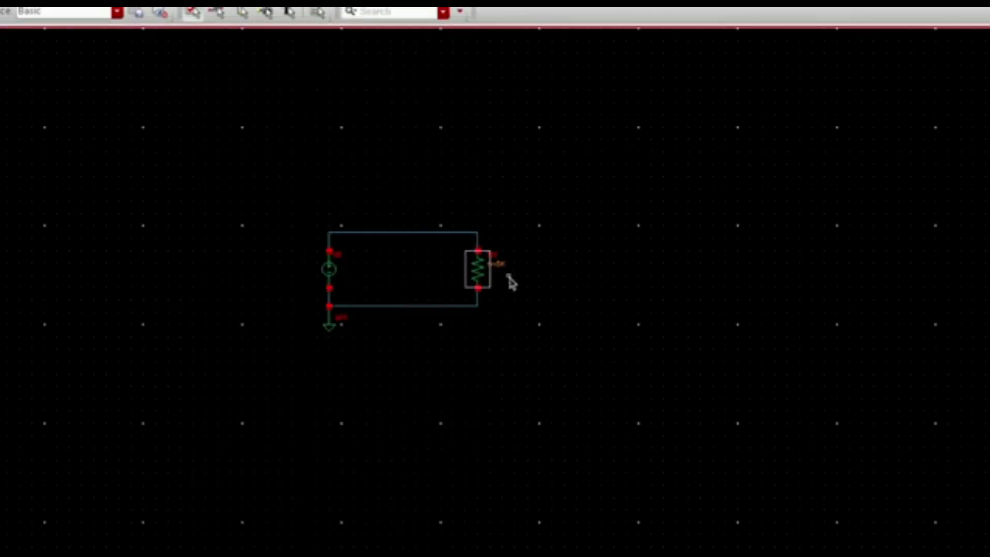
# Set the DC voltage of source V0 to 5 V in its object properties.
pyautogui.click(333, 277)
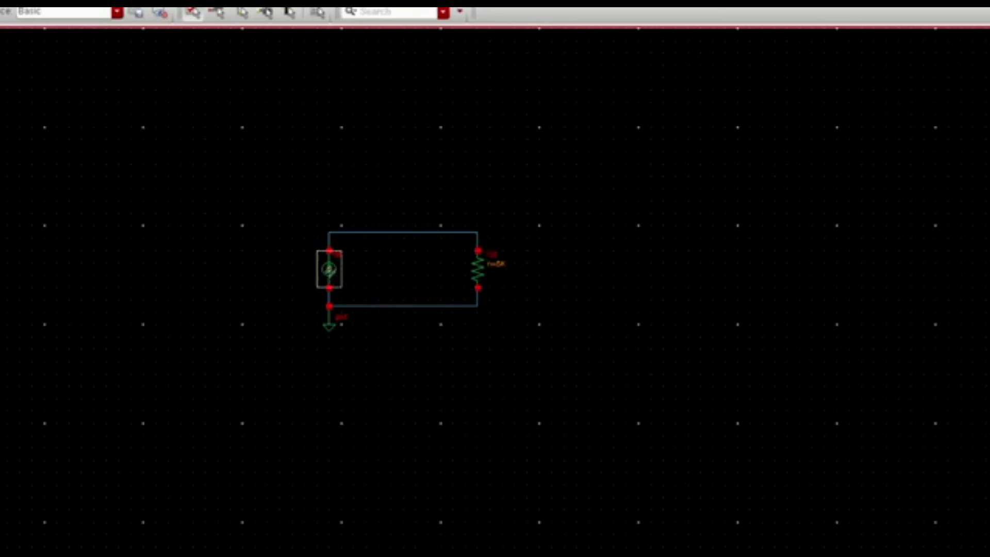
pyautogui.rightClick(332, 276)
pyautogui.click(363, 360)
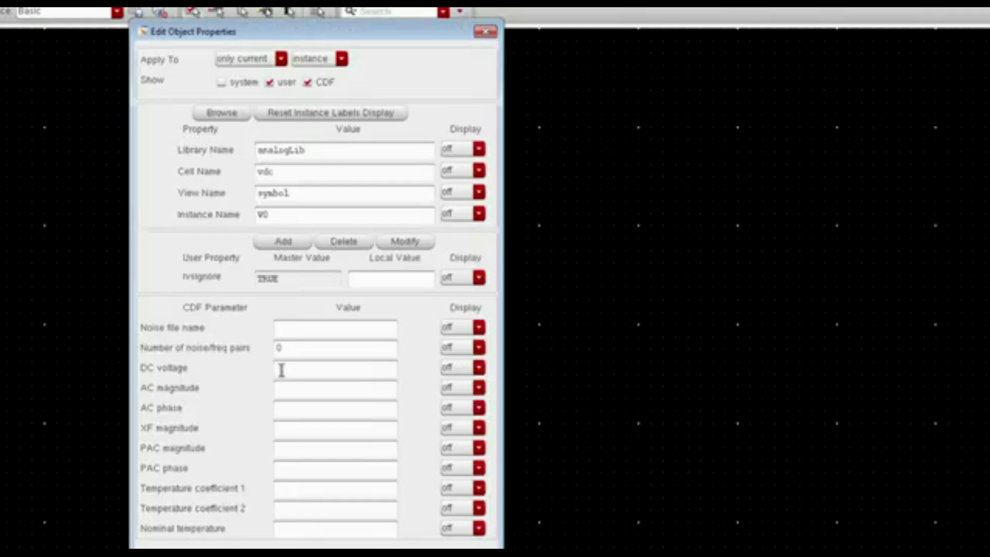
pyautogui.write('5')
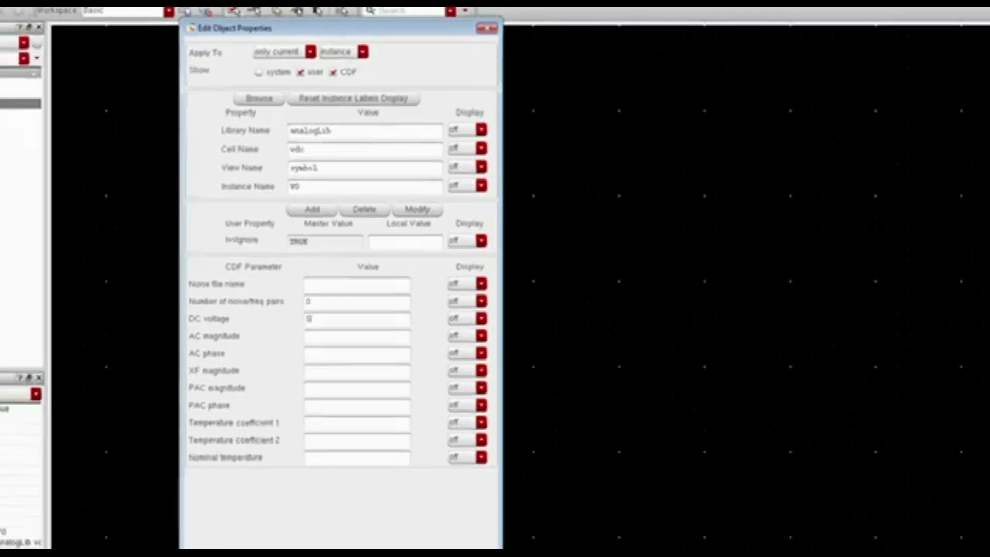
pyautogui.press('Return')
pyautogui.click(480, 379)
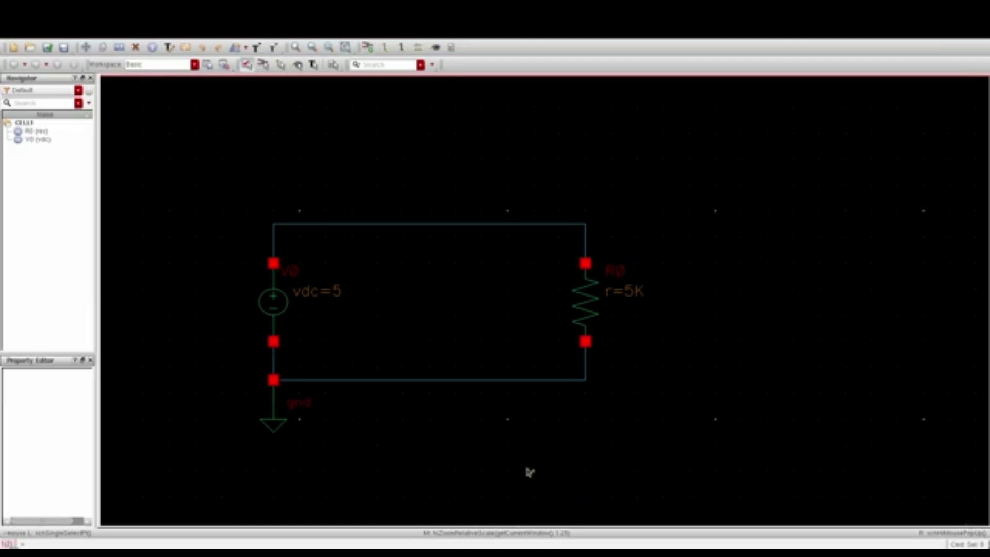
# Set the resistance of resistor R0 to 1K Ohms in its object properties.
pyautogui.click(570, 321)
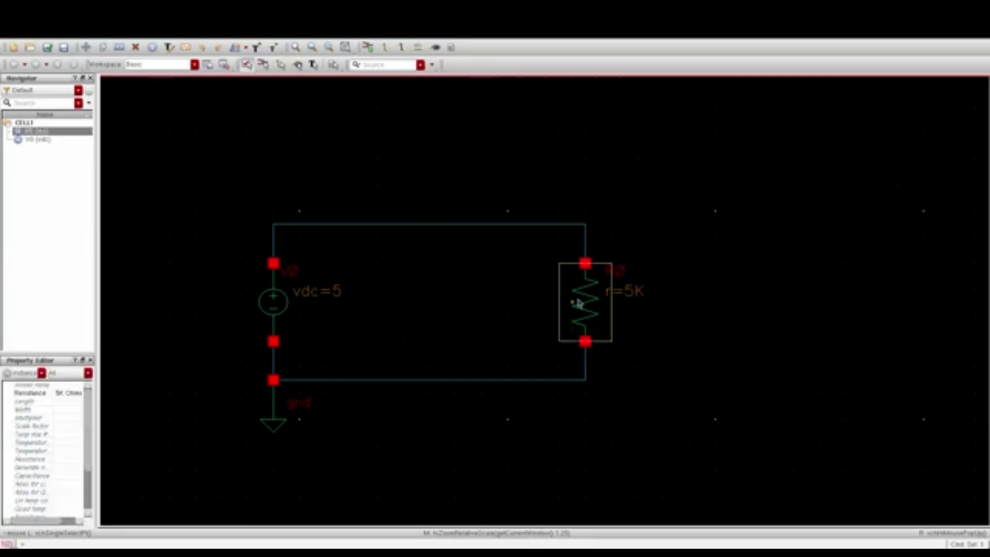
pyautogui.press('q')
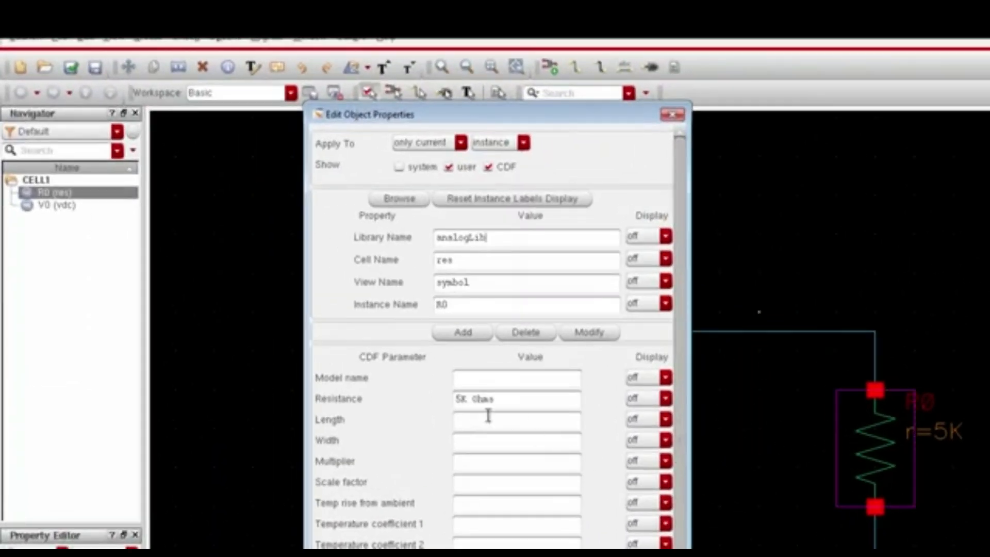
pyautogui.click(457, 399)
pyautogui.write('1')
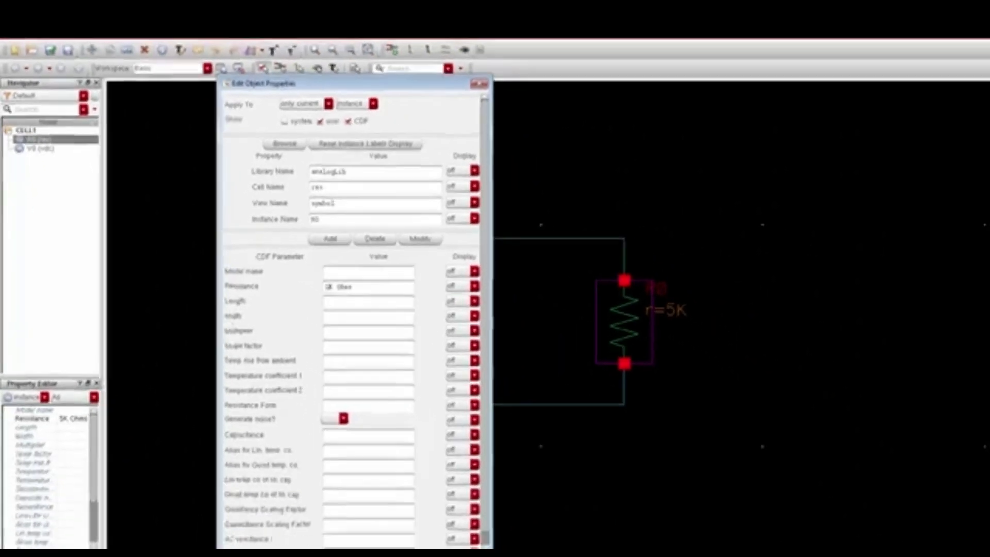
pyautogui.click(365, 489)
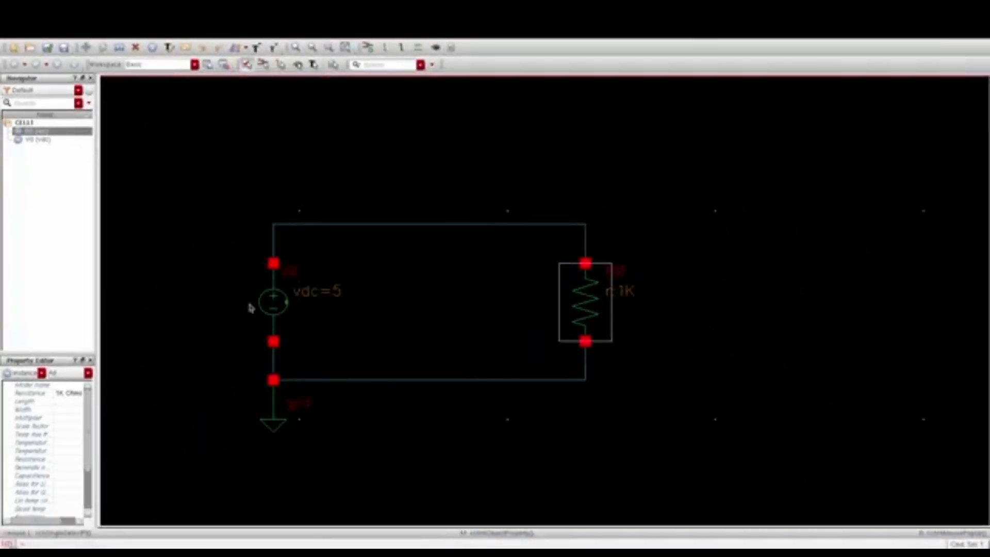
# Set the DC voltage of source V0 to the variable vs in its object properties.
pyautogui.click(272, 307)
pyautogui.press('q')
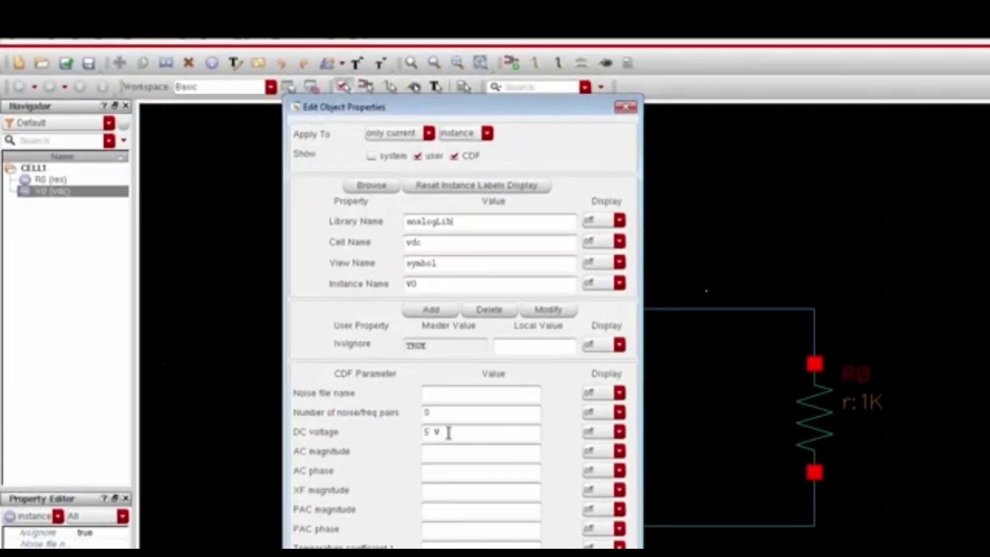
pyautogui.moveTo(405, 392); pyautogui.dragTo(300, 396)
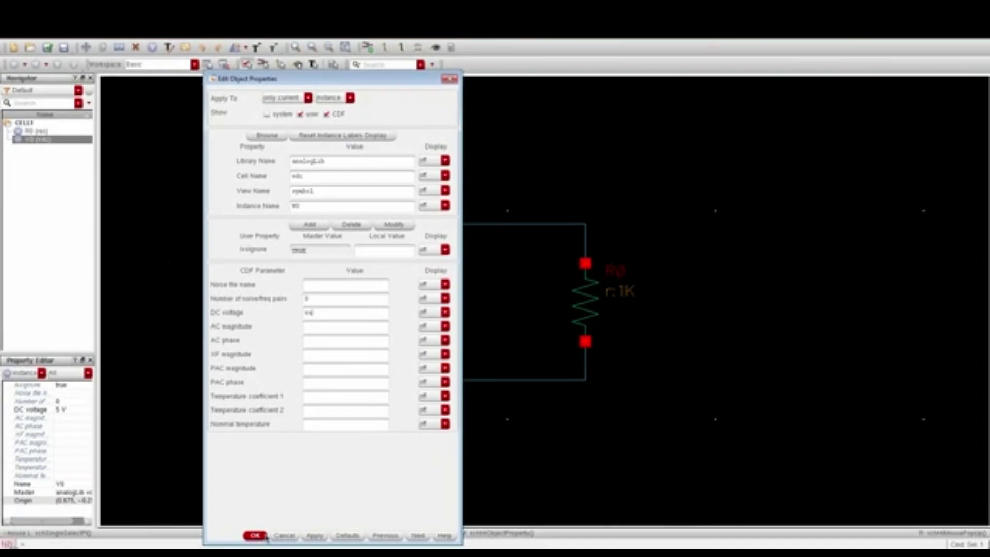
pyautogui.click(264, 536)
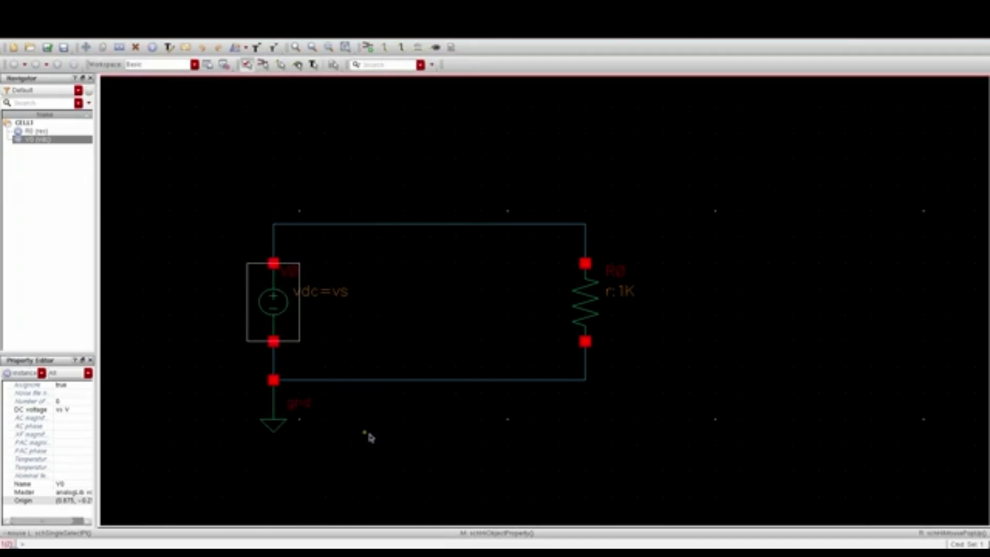
# Check and save the CELL1 schematic, and launch the ADE L simulation environment for it.
pyautogui.click(47, 48)
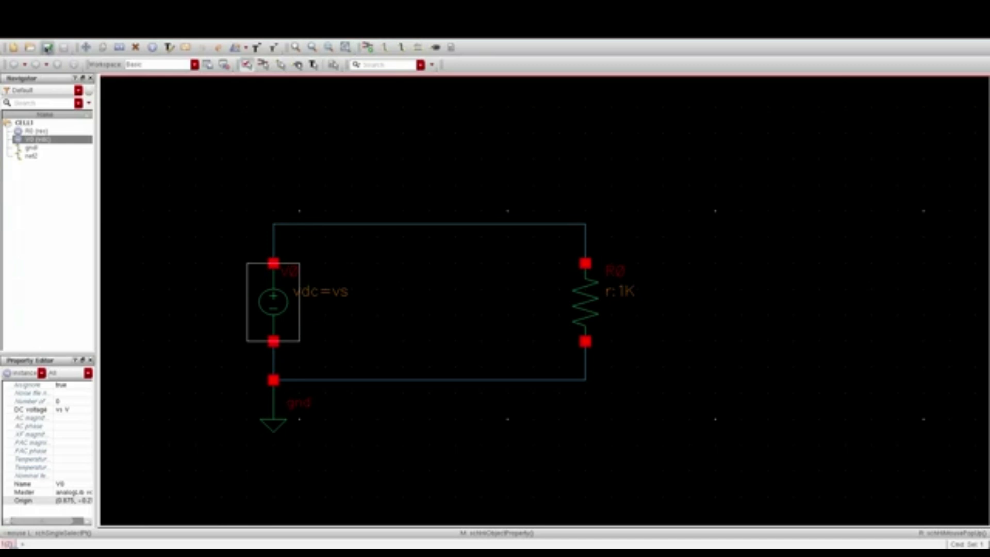
pyautogui.click(18, 33)
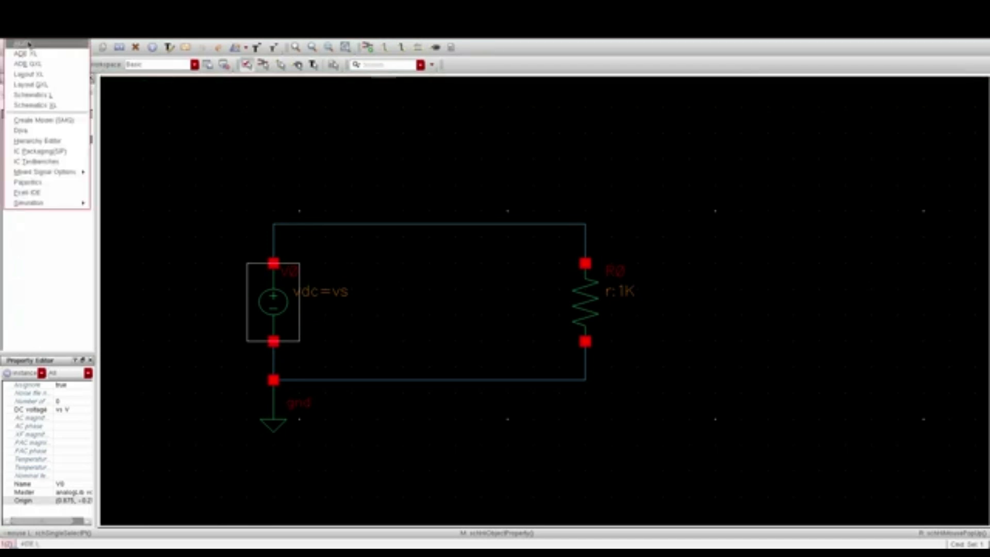
pyautogui.click(28, 43)
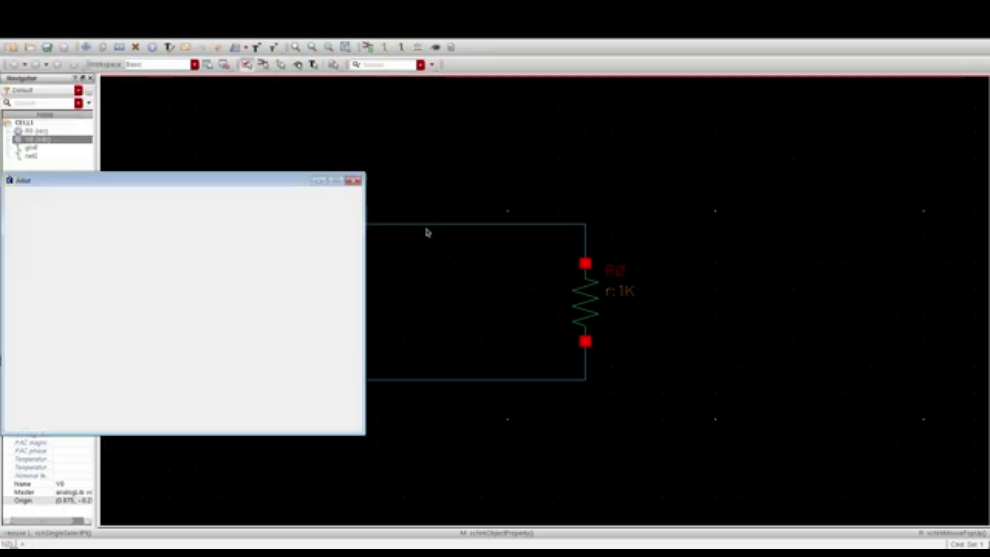
pyautogui.moveTo(273, 183); pyautogui.dragTo(360, 81)
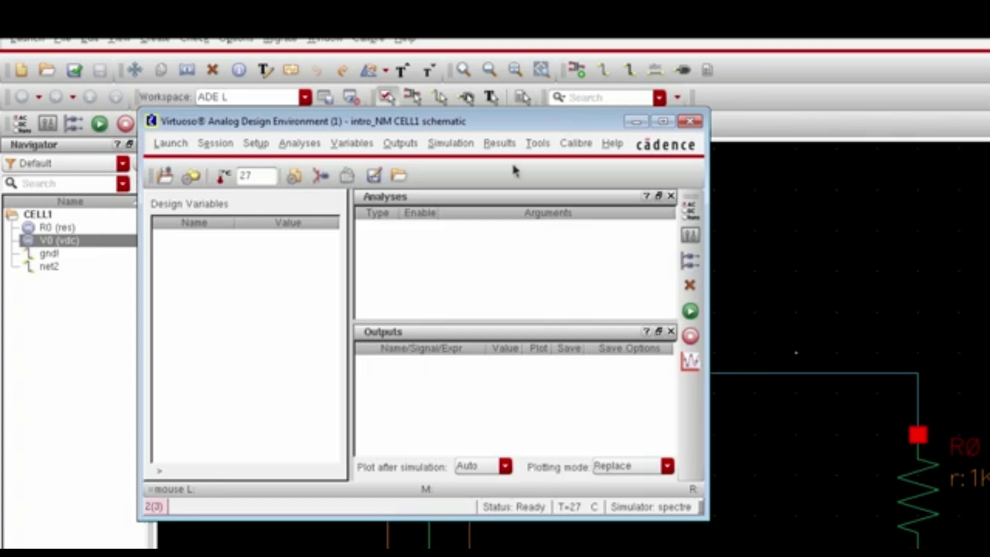
# Copy the design variables from the cellview and set the value of vs to 5.
pyautogui.rightClick(320, 290)
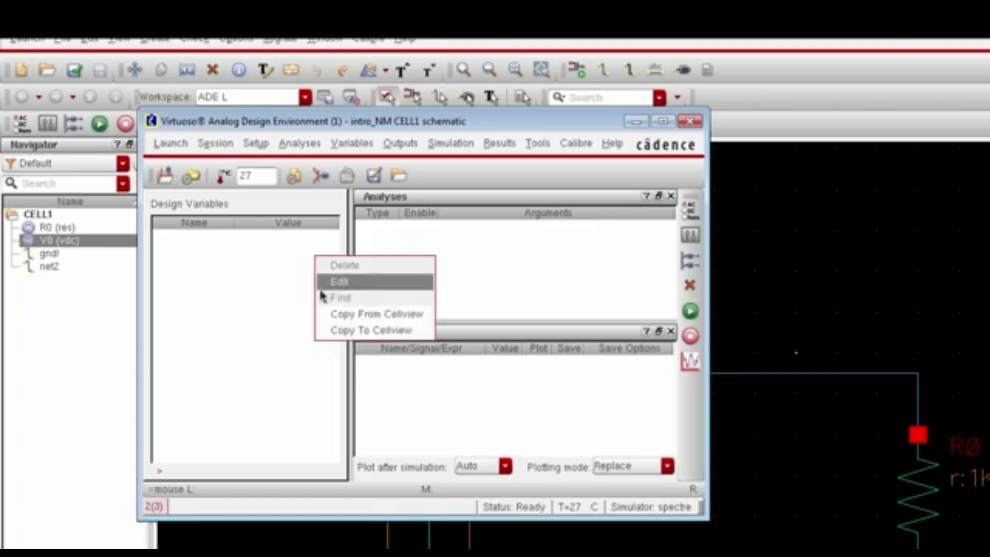
pyautogui.click(321, 314)
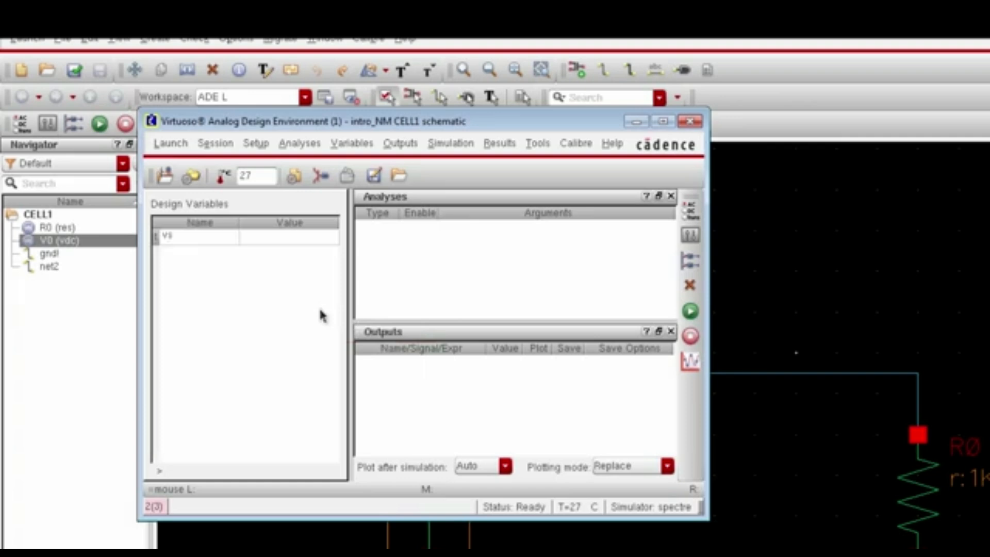
pyautogui.doubleClick(304, 240)
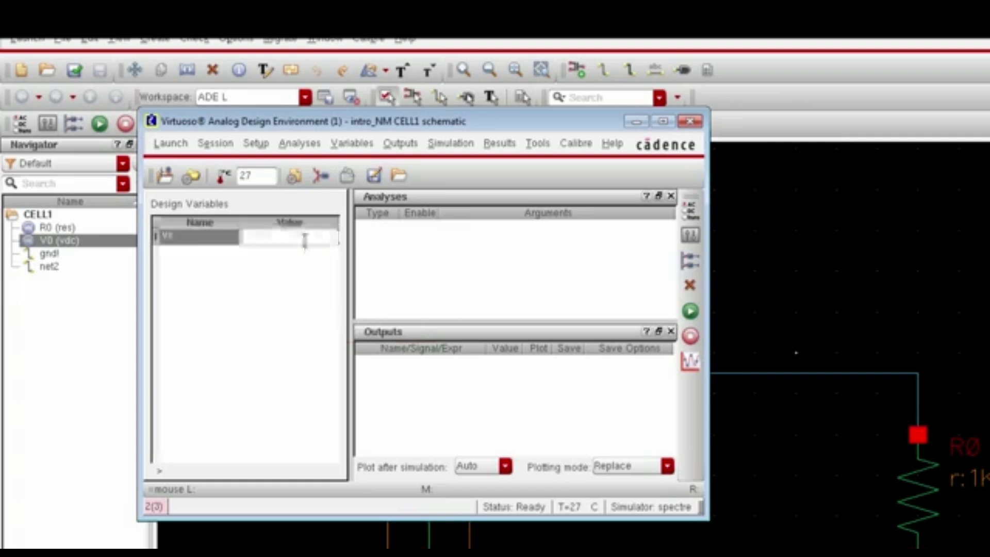
pyautogui.write('5')
pyautogui.press('Return')
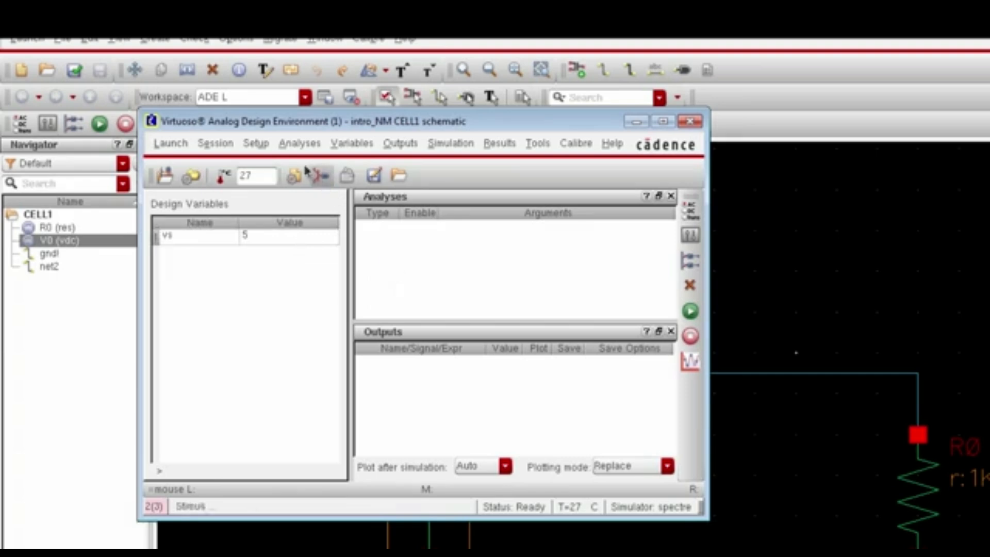
# Set up a DC analysis that saves the DC operating point and sweeps design variable vs from 1 to 5.
pyautogui.click(284, 146)
pyautogui.click(290, 171)
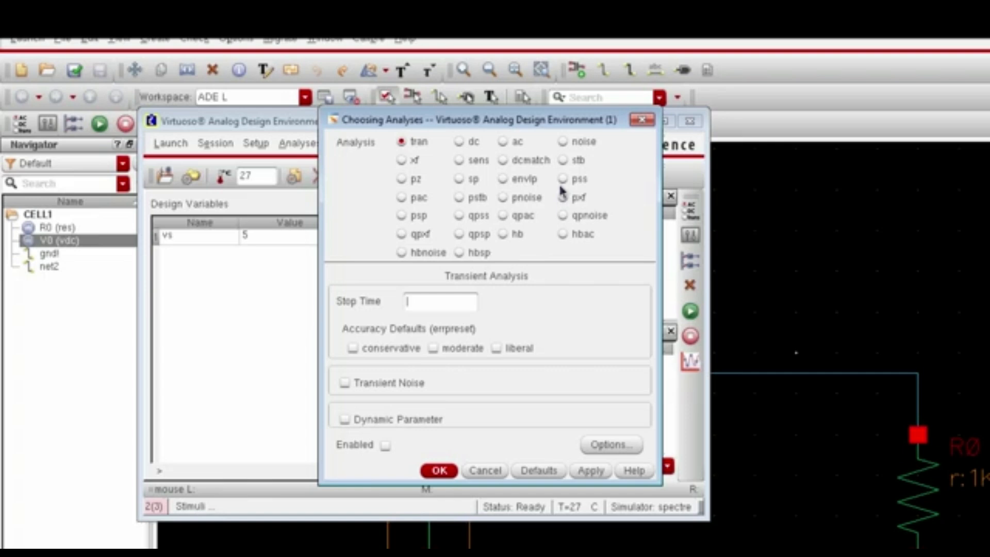
pyautogui.click(460, 142)
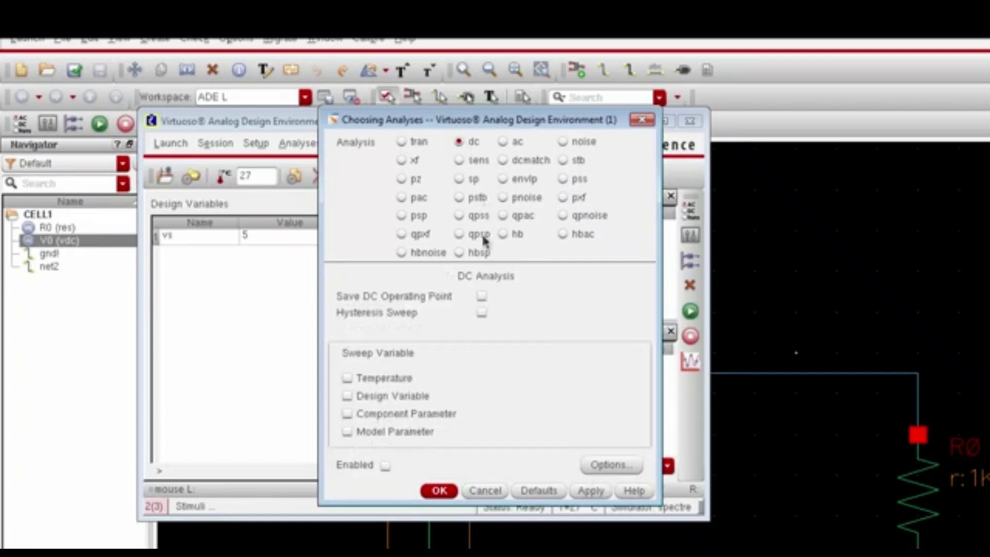
pyautogui.click(482, 297)
pyautogui.click(347, 396)
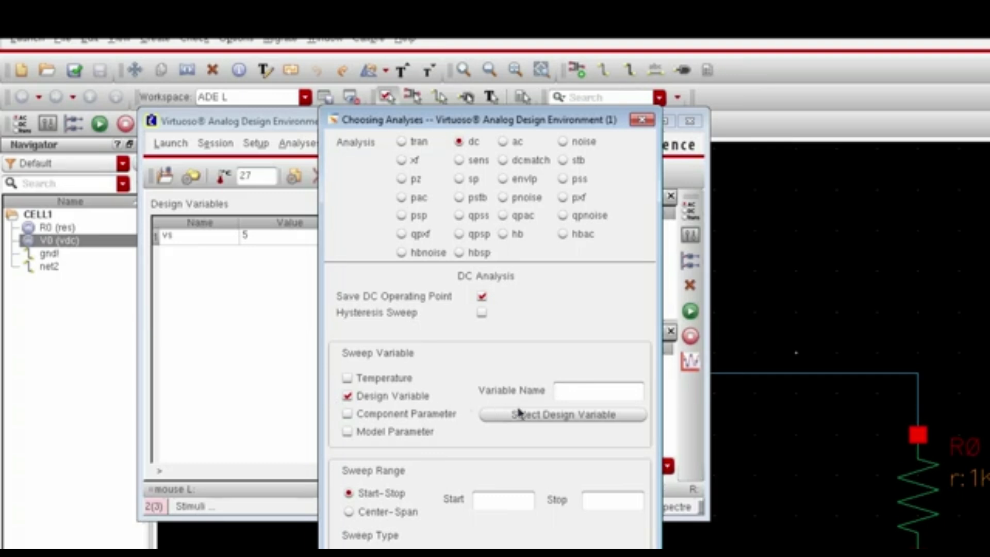
pyautogui.write('vs')
pyautogui.click(516, 499)
pyautogui.write('1')
pyautogui.click(594, 499)
pyautogui.write('5')
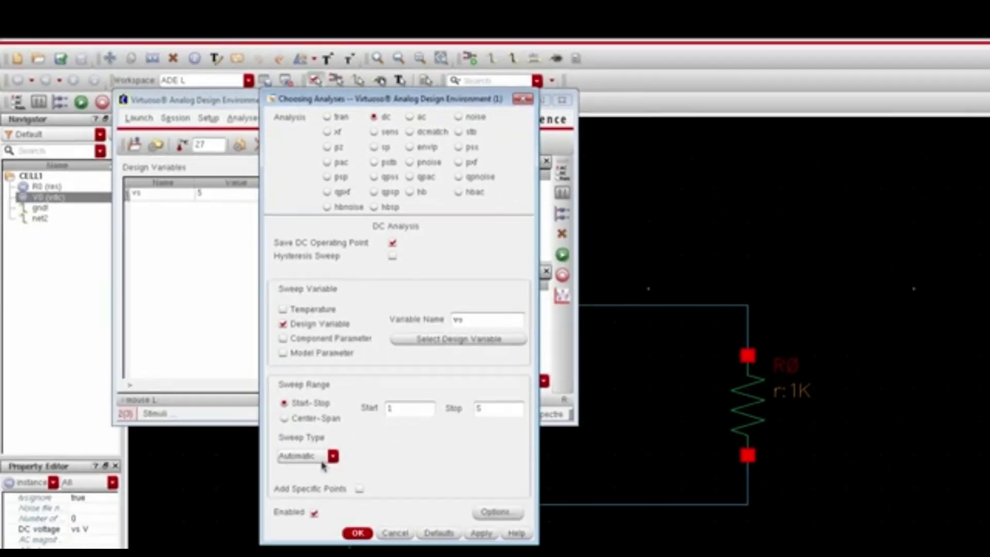
# Make the DC sweep linear with a step size of 1 and accept the analysis.
pyautogui.click(323, 462)
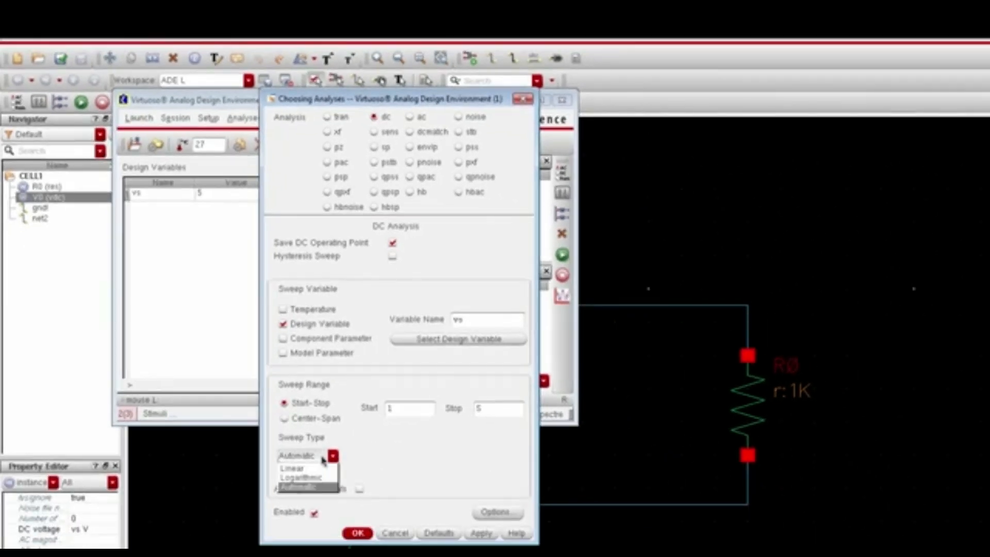
pyautogui.click(301, 468)
pyautogui.click(489, 449)
pyautogui.write('1')
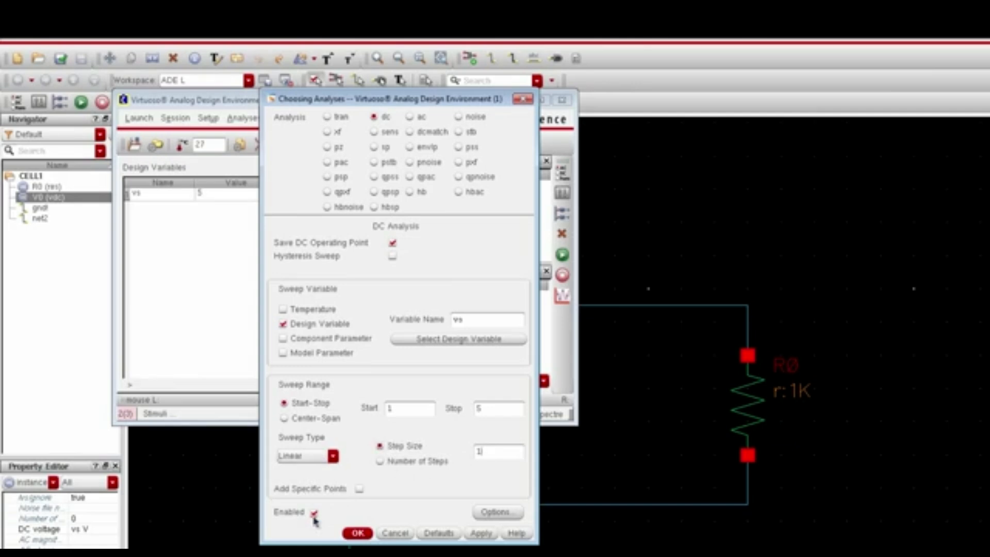
pyautogui.click(364, 534)
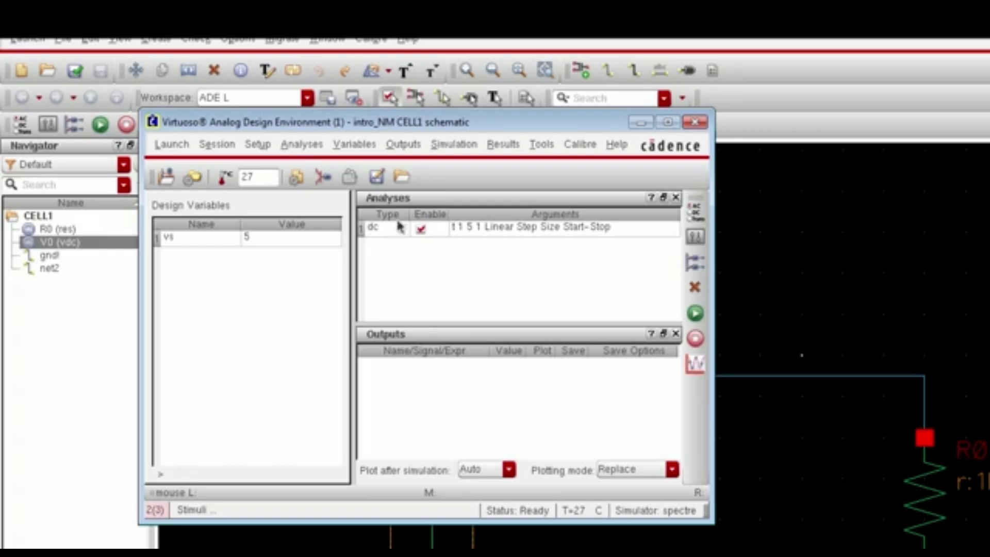
# Configure the save options to output all signals, power signals, device currents and AHDL variables, with AC terminal currents set to yes.
pyautogui.click(403, 146)
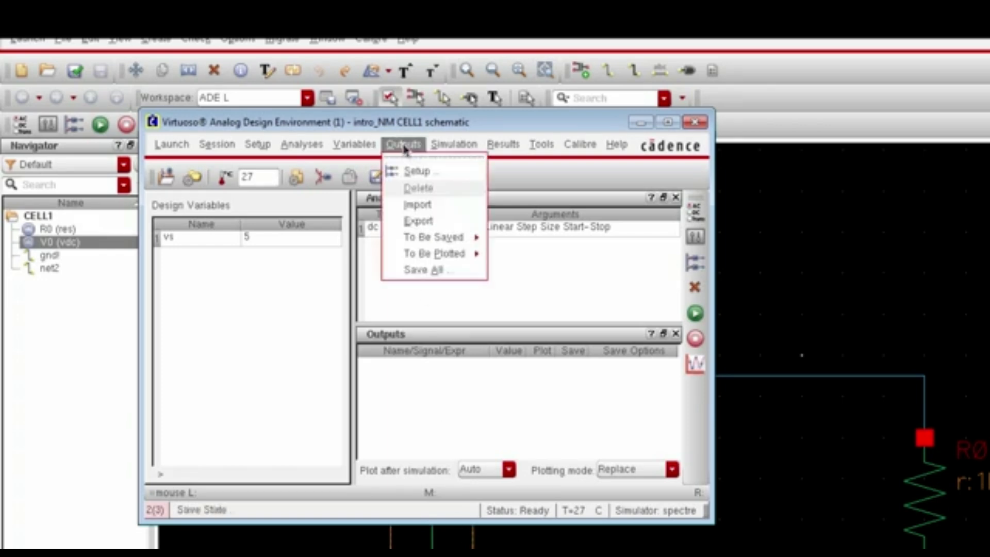
pyautogui.click(439, 270)
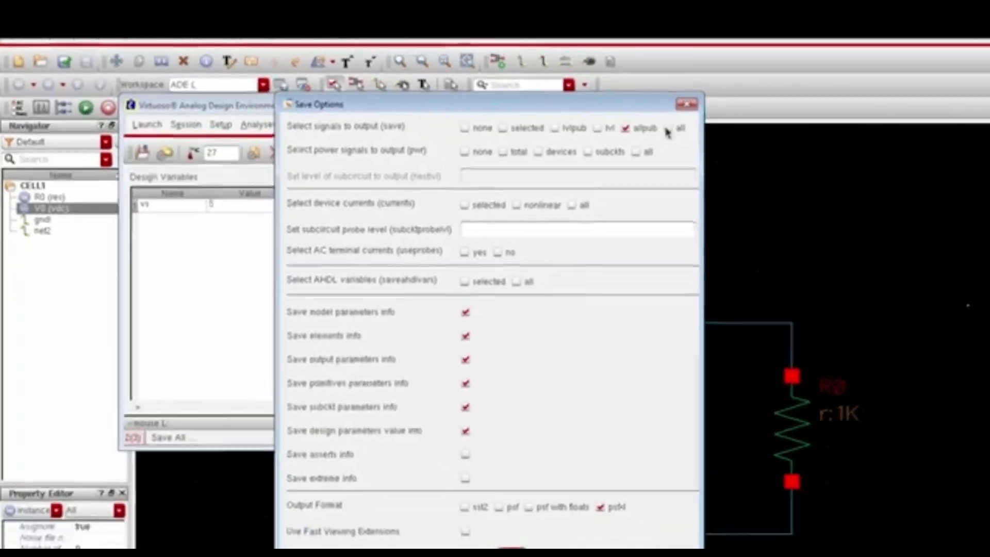
pyautogui.click(779, 148)
pyautogui.click(615, 148)
pyautogui.click(552, 198)
pyautogui.click(457, 244)
pyautogui.click(500, 273)
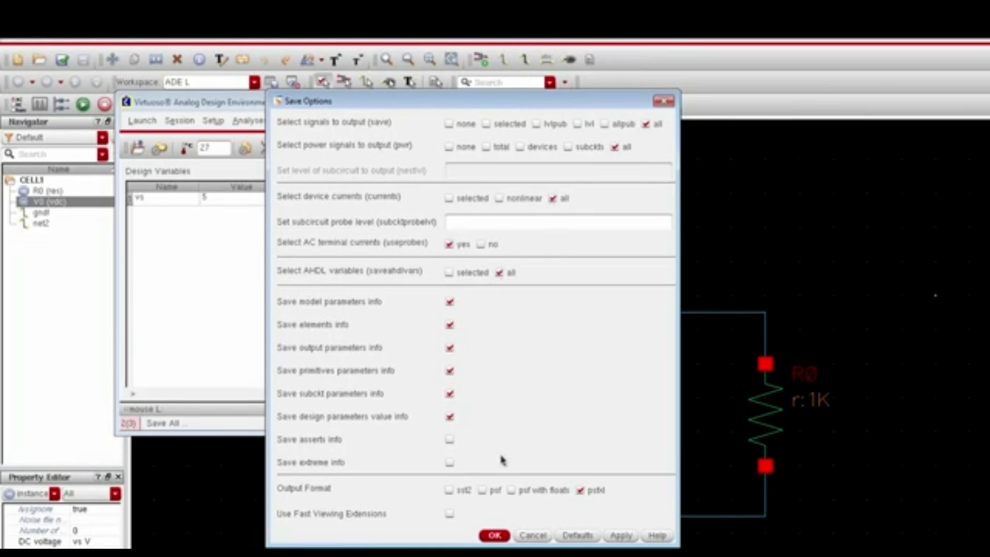
pyautogui.click(493, 536)
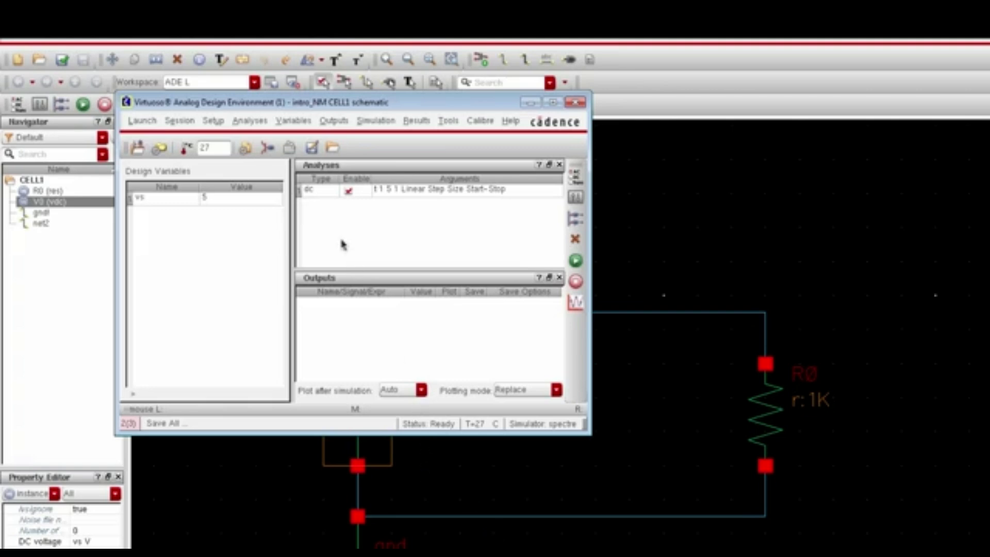
# Netlist and run the DC simulation of CELL1.
pyautogui.click(367, 124)
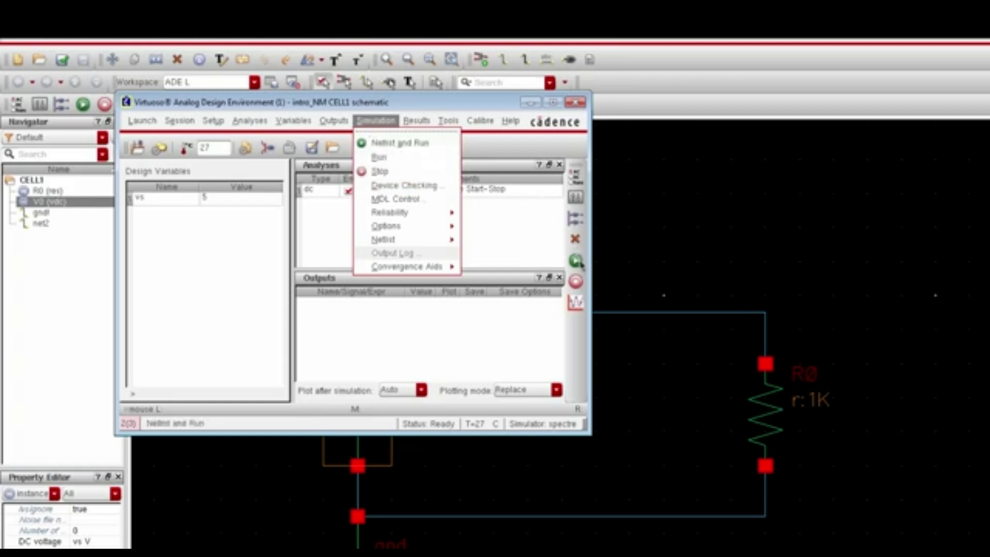
pyautogui.click(579, 262)
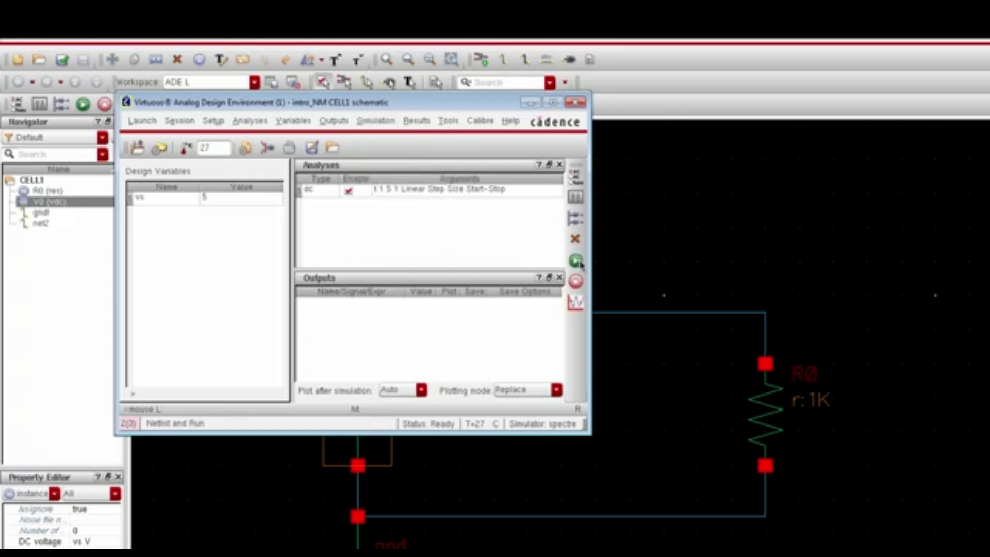
pyautogui.click(577, 262)
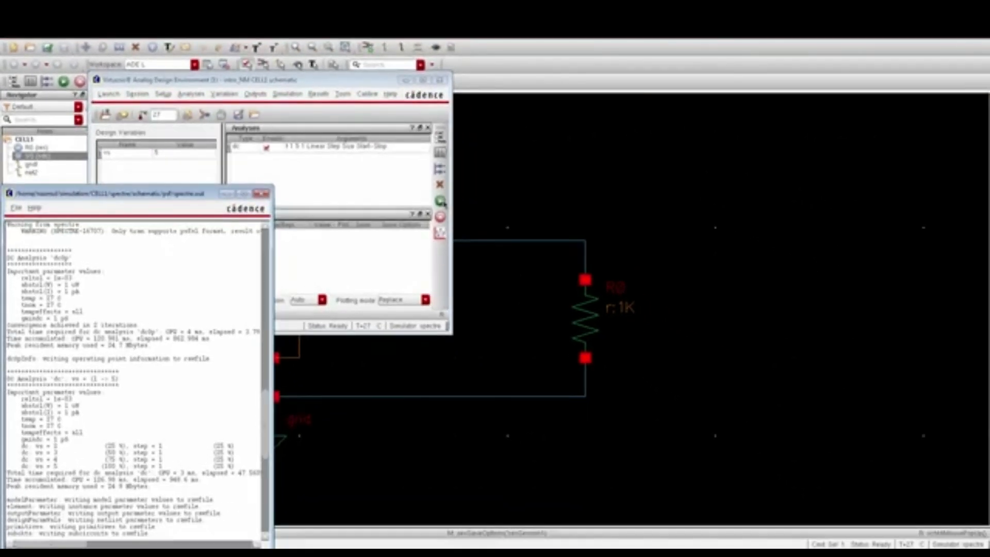
# Plot the DC current through the upper terminal of resistor R0 using the Direct Plot main form.
pyautogui.click(225, 84)
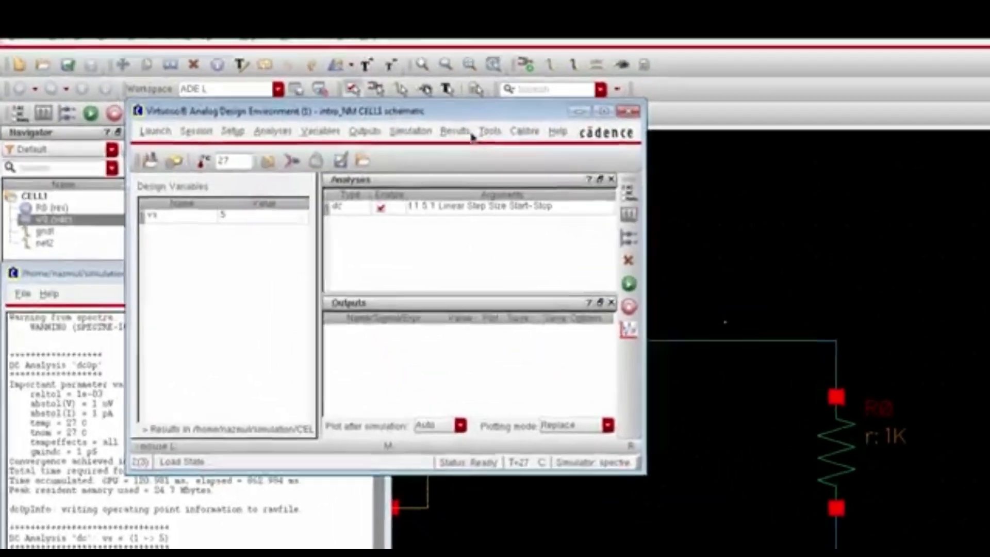
pyautogui.click(466, 132)
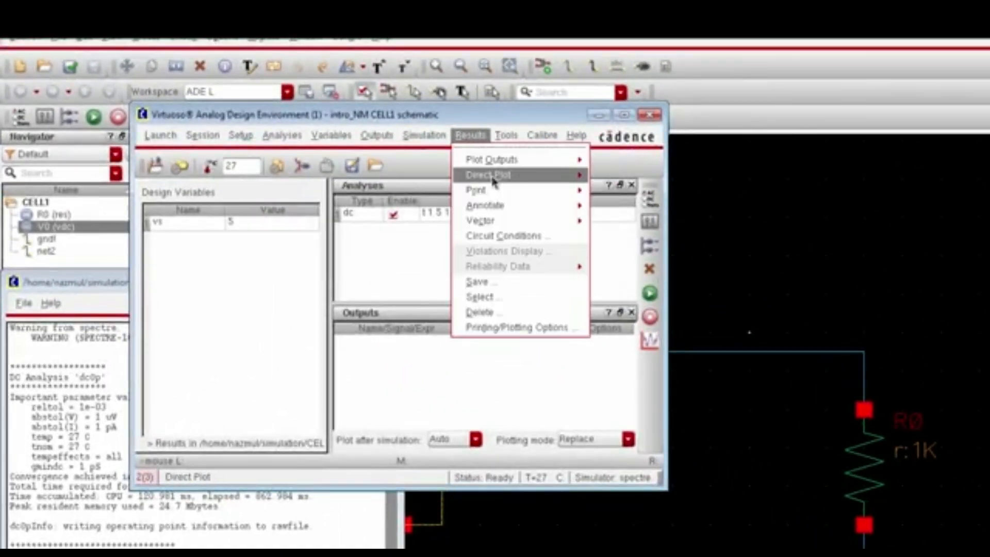
pyautogui.moveTo(492, 175)
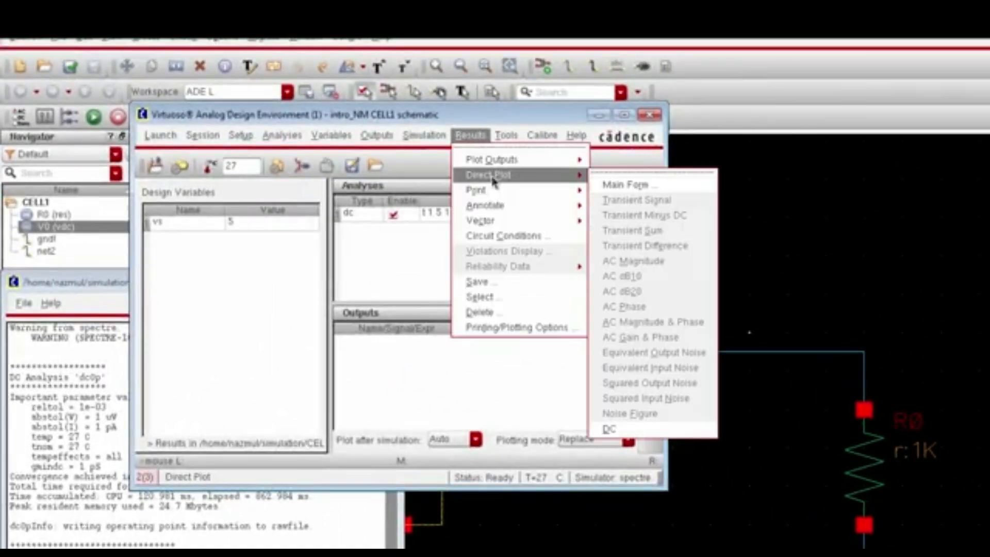
pyautogui.click(608, 185)
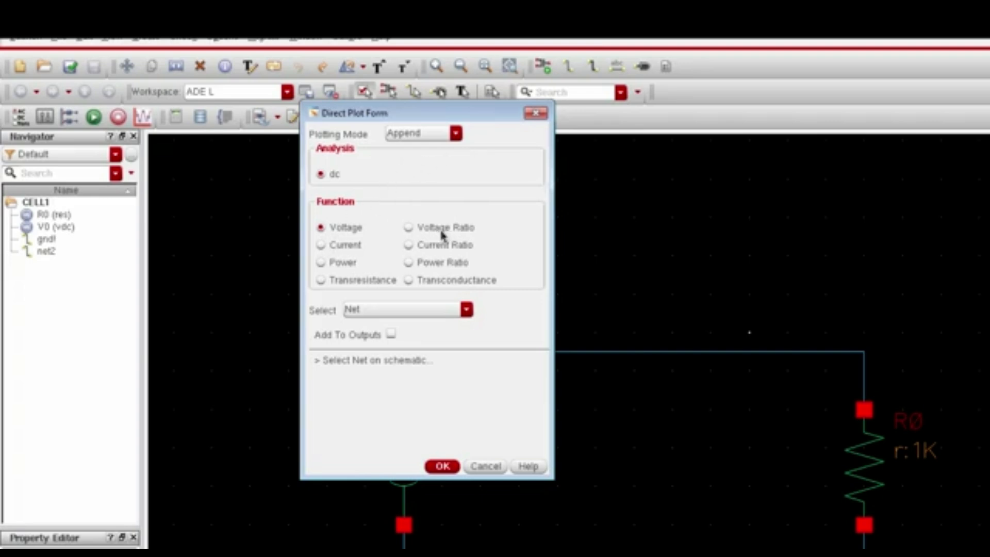
pyautogui.click(352, 247)
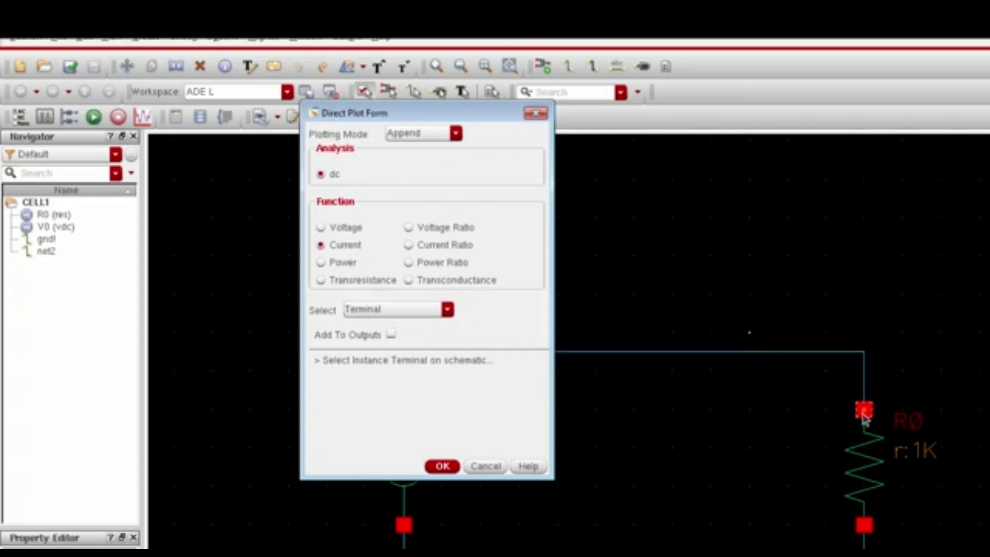
pyautogui.click(864, 411)
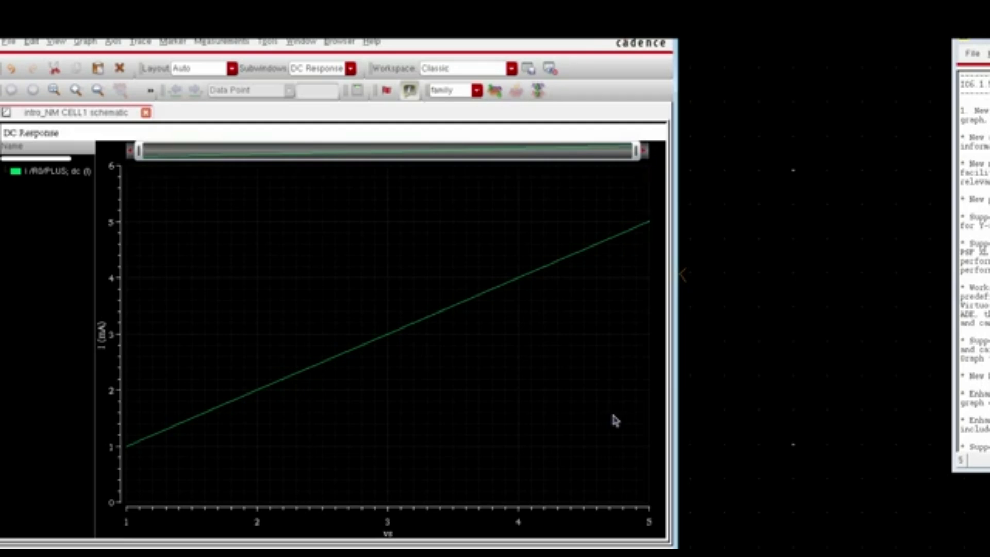
# Change the R0 current trace to yellow and set its line width to Thick.
pyautogui.rightClick(55, 171)
pyautogui.moveTo(129, 412)
pyautogui.click(162, 419)
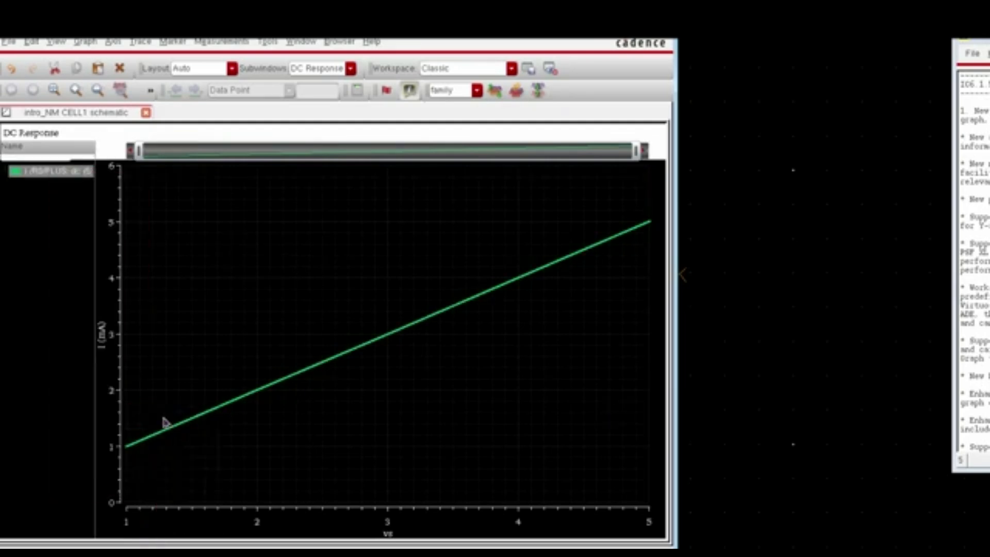
pyautogui.rightClick(35, 175)
pyautogui.moveTo(106, 460)
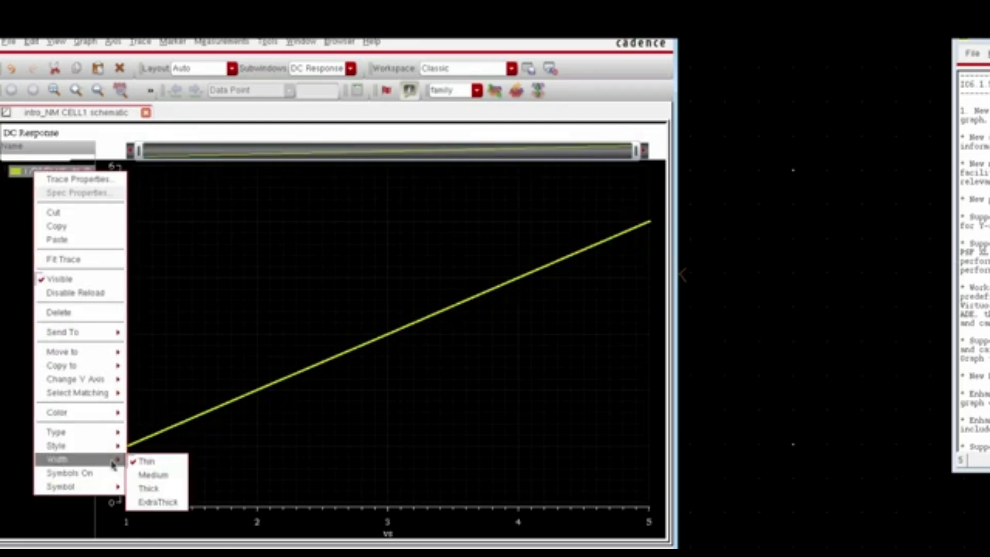
pyautogui.click(149, 488)
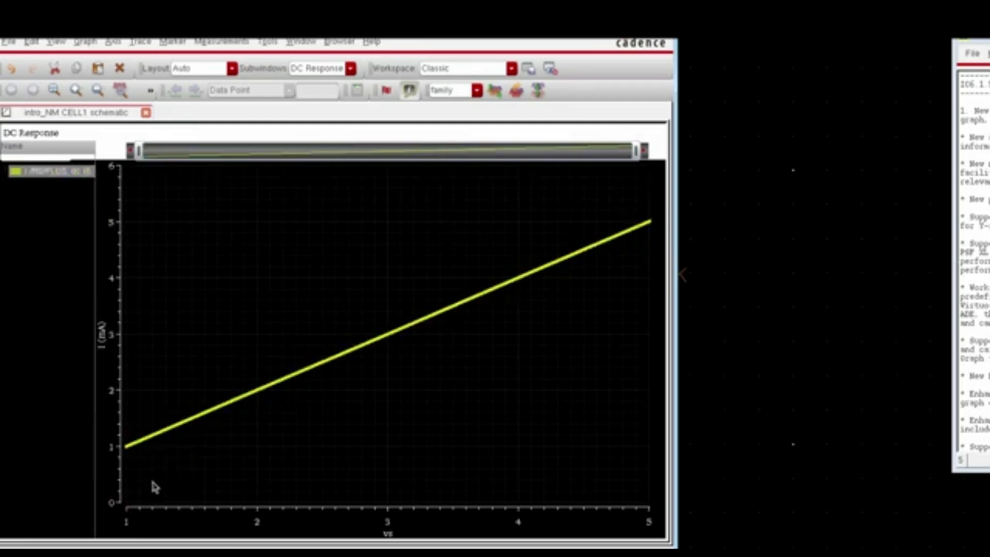
pyautogui.click(187, 466)
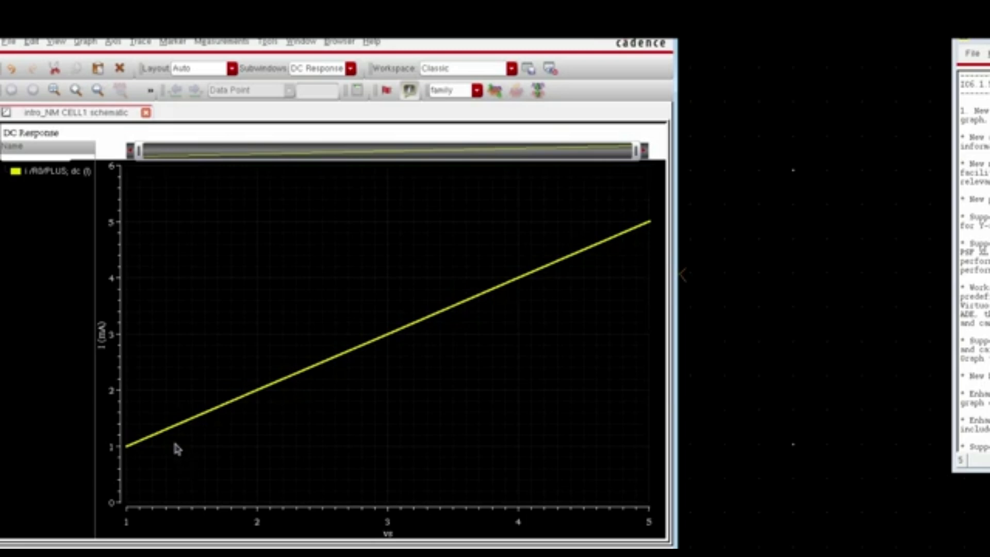
# Set the current axis scale to Manual with limits from 0.0A to 10mA.
pyautogui.click(105, 330)
pyautogui.rightClick(105, 328)
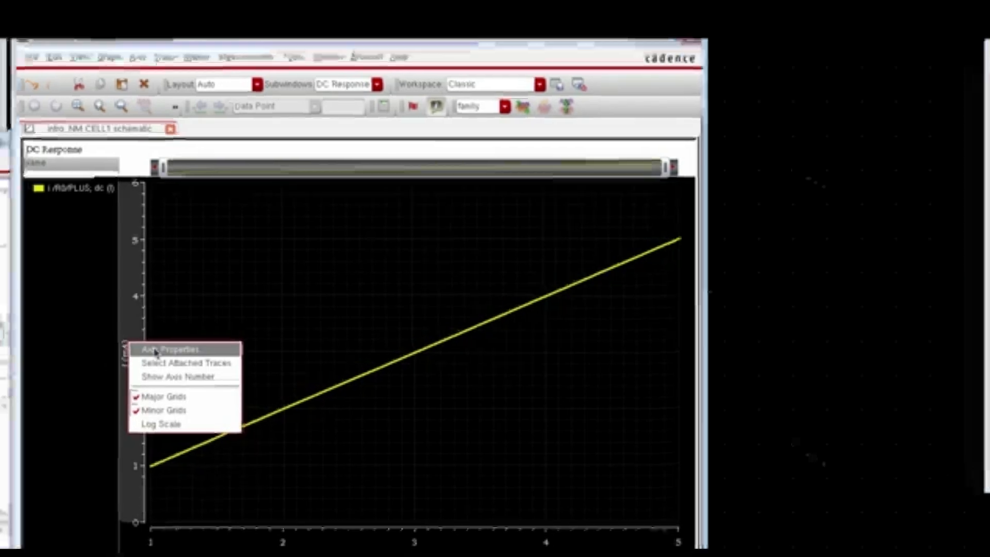
pyautogui.click(142, 331)
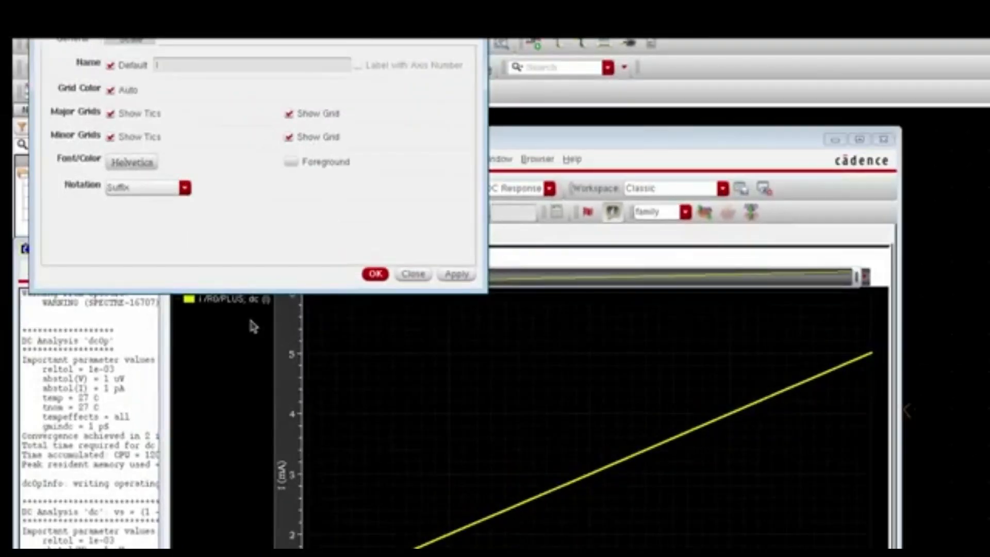
pyautogui.click(132, 40)
pyautogui.click(154, 66)
pyautogui.click(149, 89)
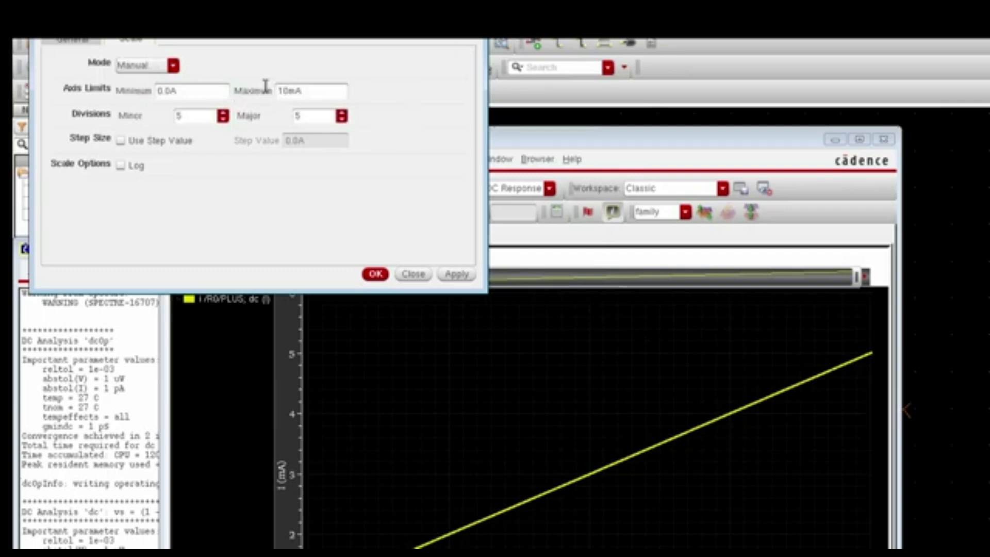
pyautogui.click(376, 273)
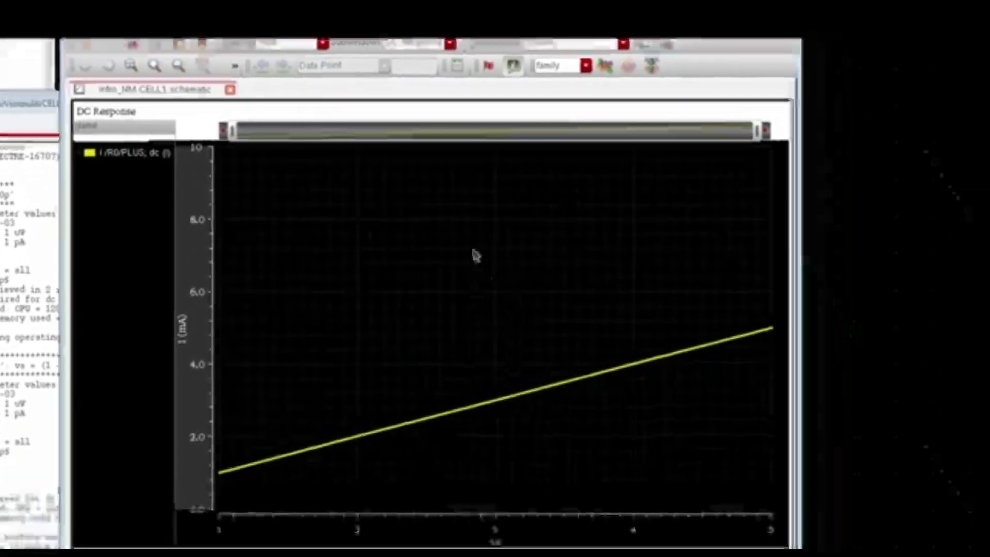